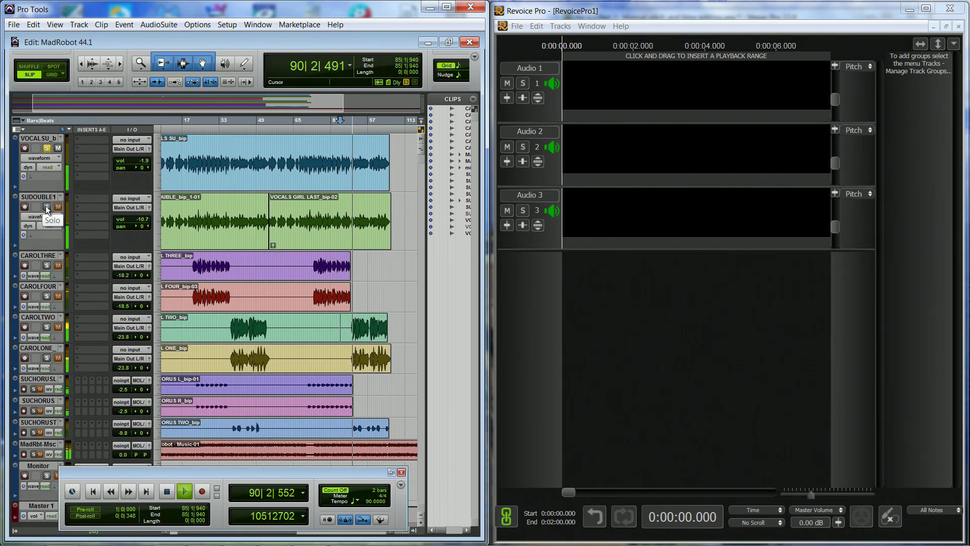
Solo the SUDOUBLE1, CAROLTWO, CAROLONE and SUCHORUST tracks one after another to audition them with the lead vocal.
click(47, 206)
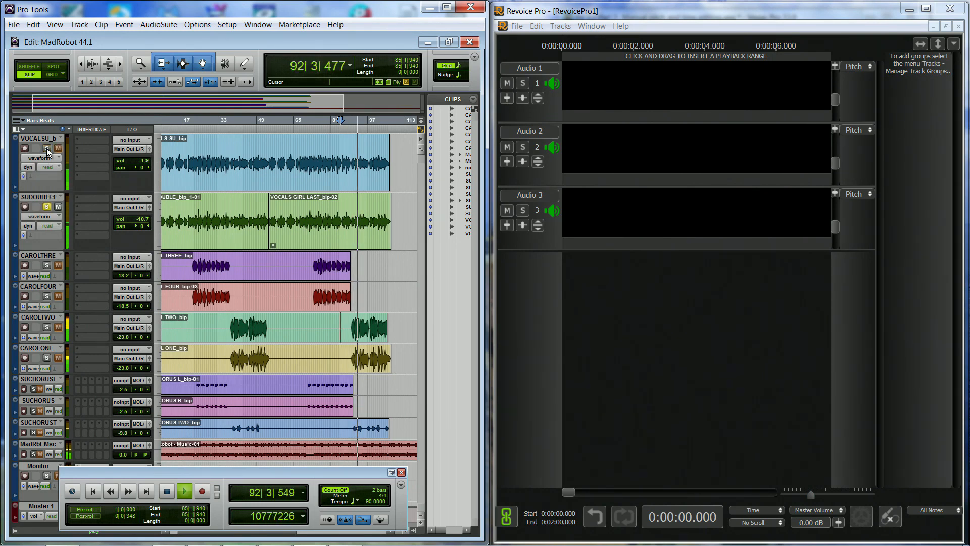
click(46, 326)
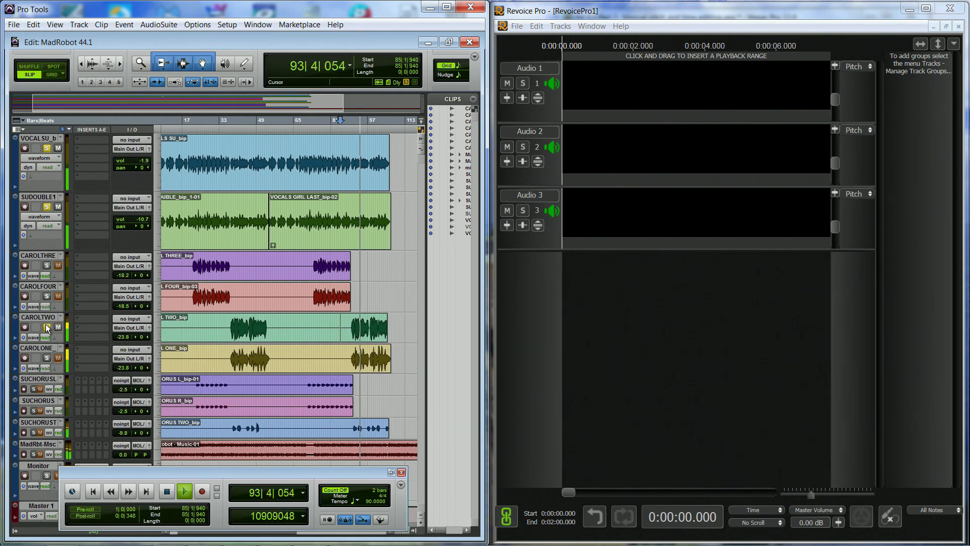
click(46, 358)
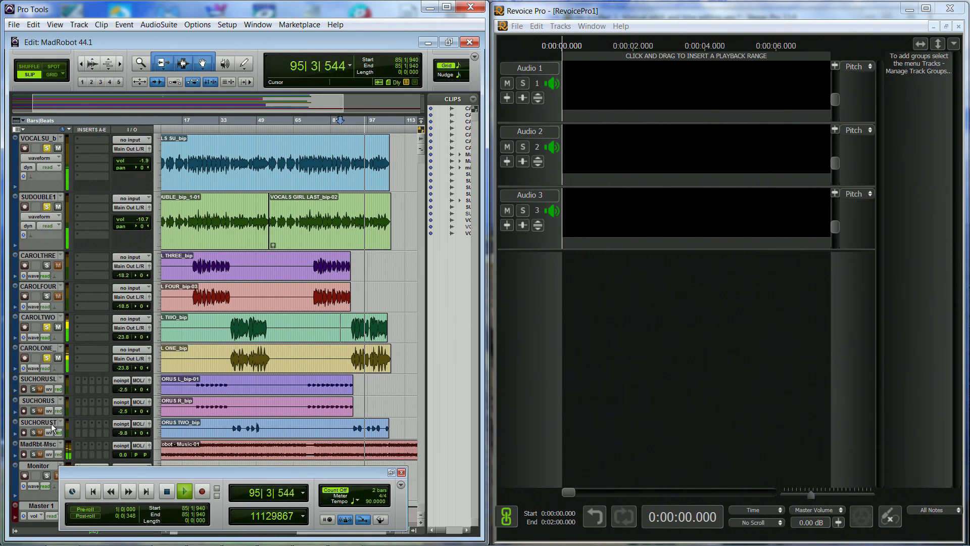
click(32, 432)
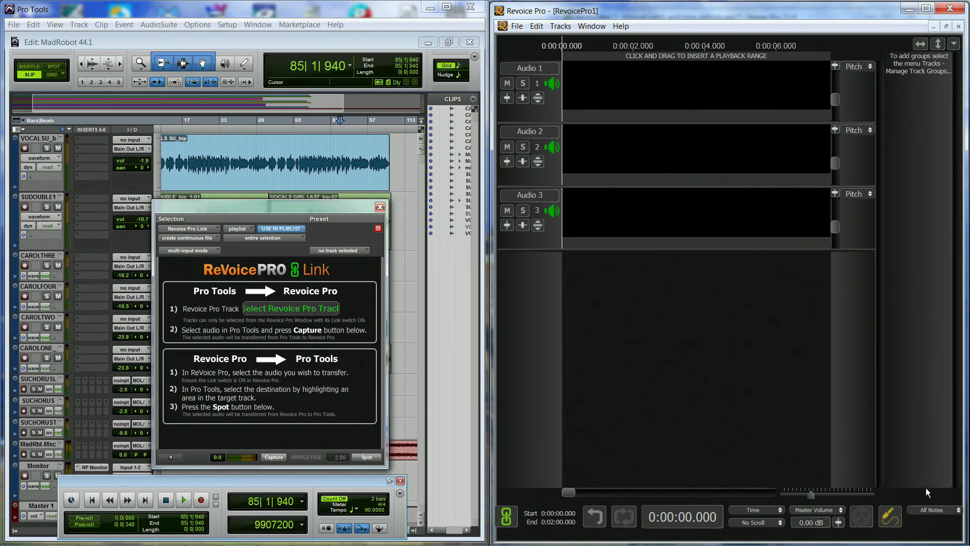
In Revoice Pro, open the Scales settings and keep the pitch grid at 12 Equal (Western Standard).
click(958, 510)
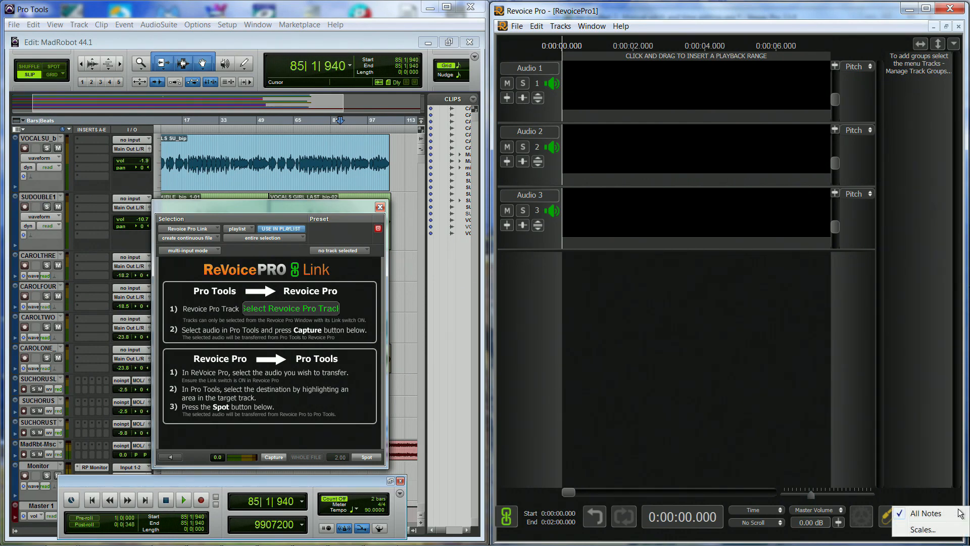
click(918, 530)
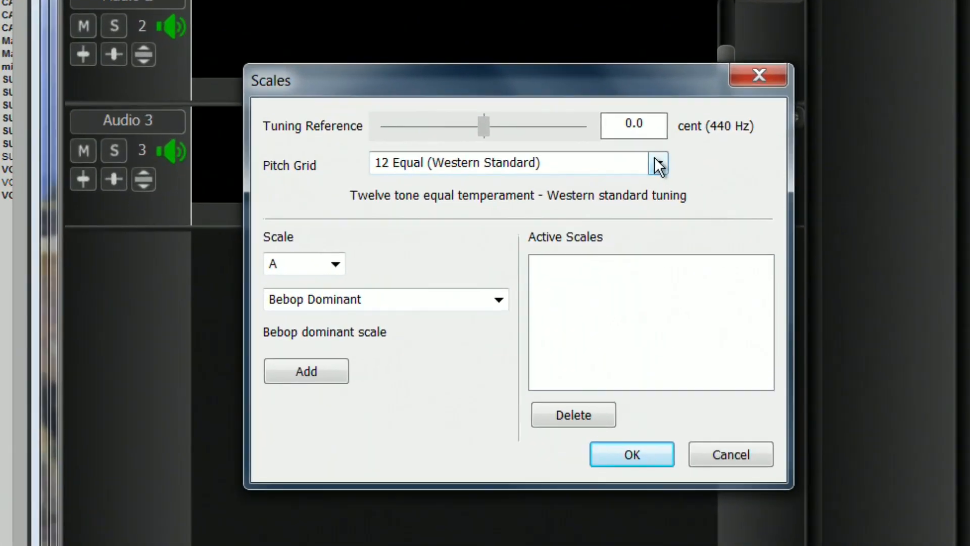
click(658, 162)
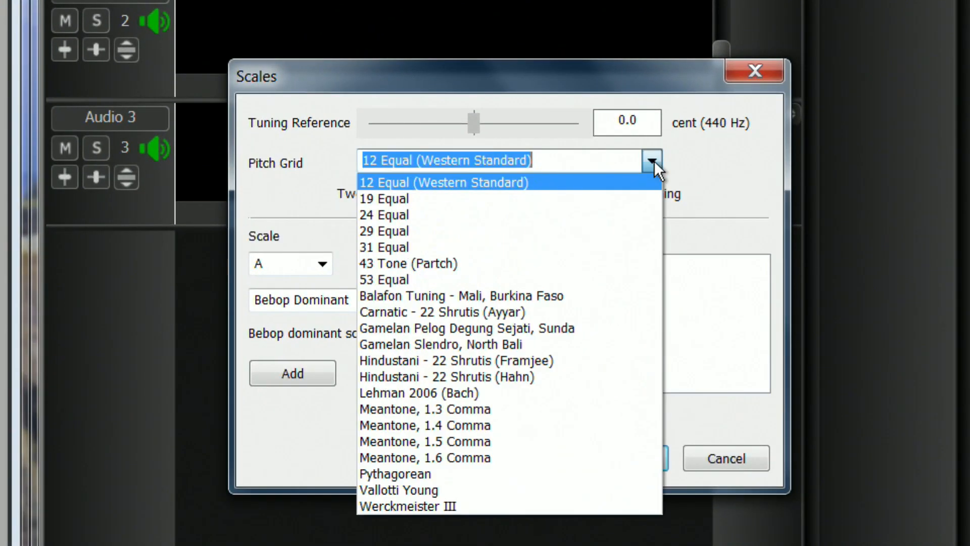
click(658, 162)
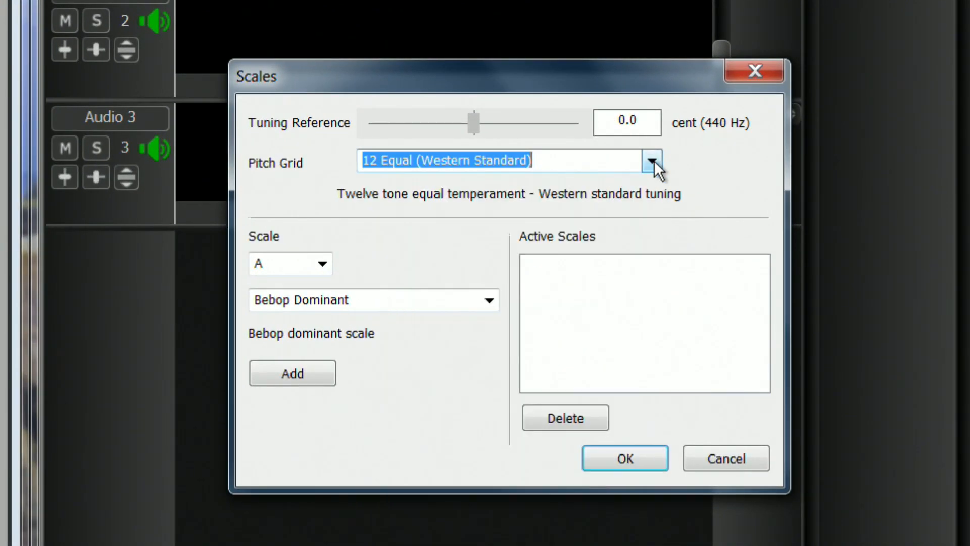
Add the D♯E♭ Melodic Minor (Descending) scale to the active scales and select it as the project's scale.
click(322, 260)
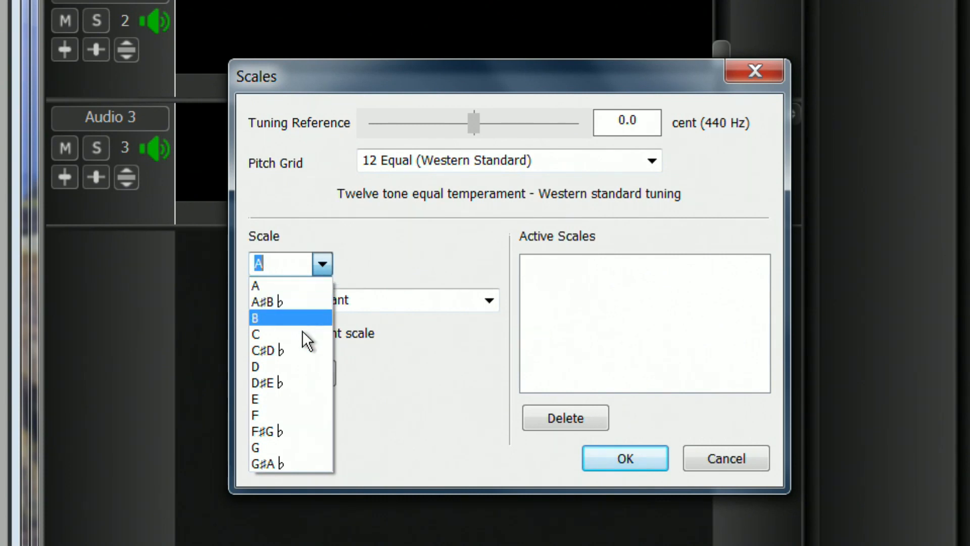
click(287, 382)
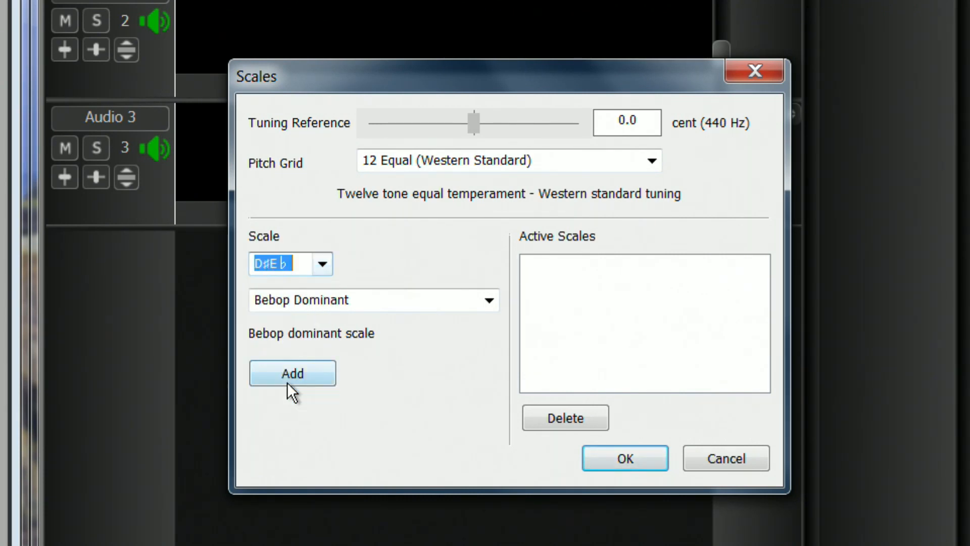
click(492, 299)
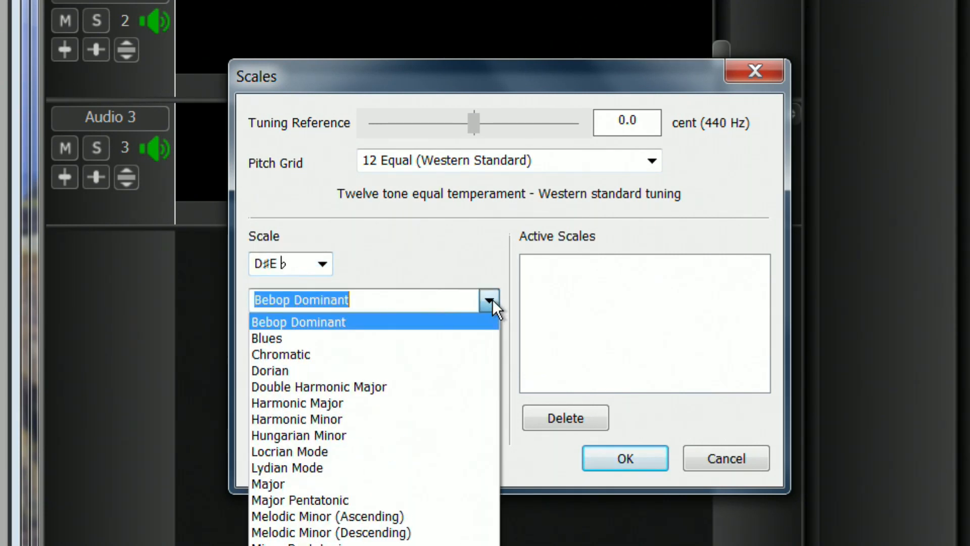
click(379, 534)
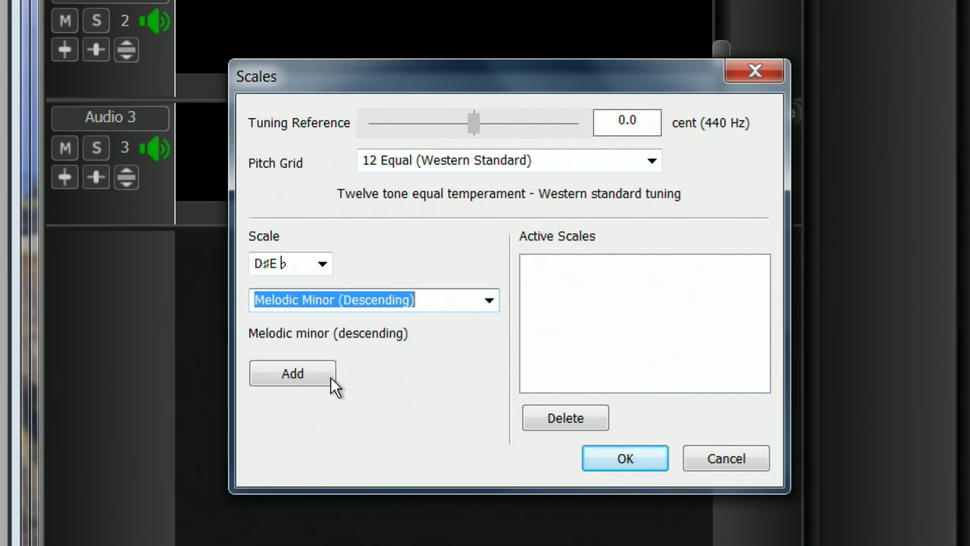
click(305, 370)
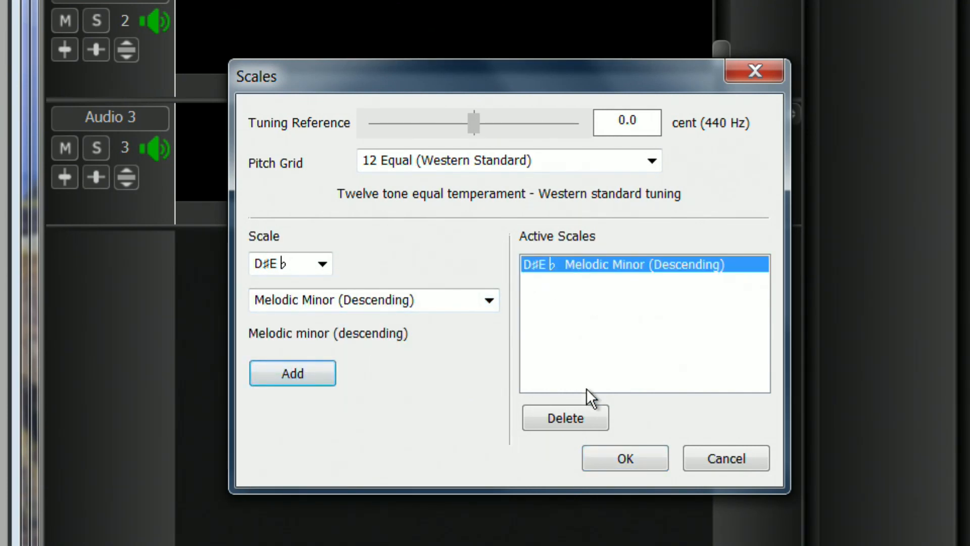
click(600, 453)
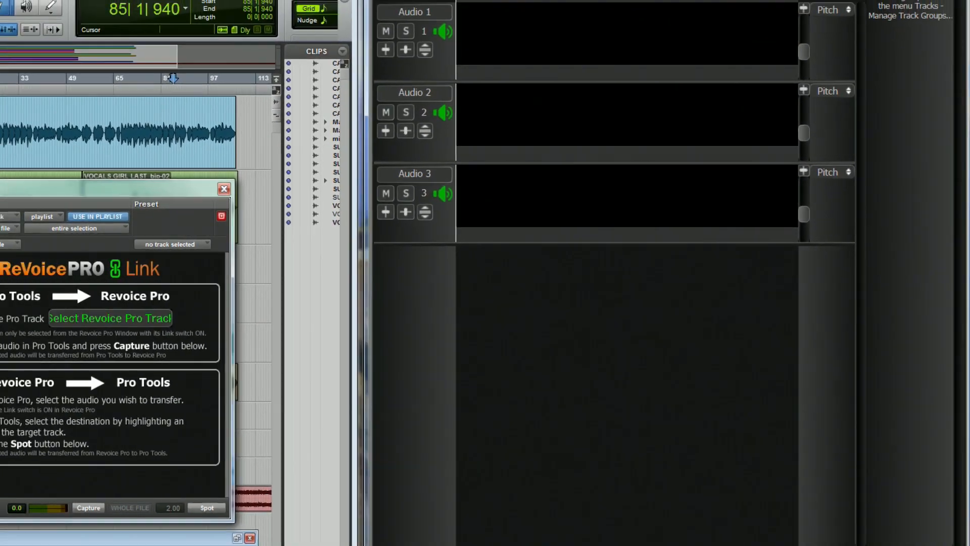
click(927, 540)
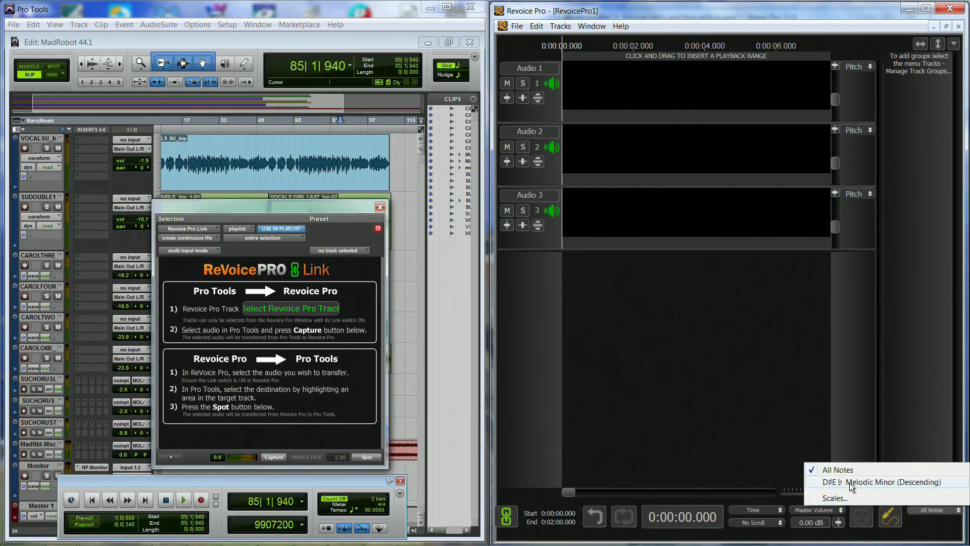
click(850, 483)
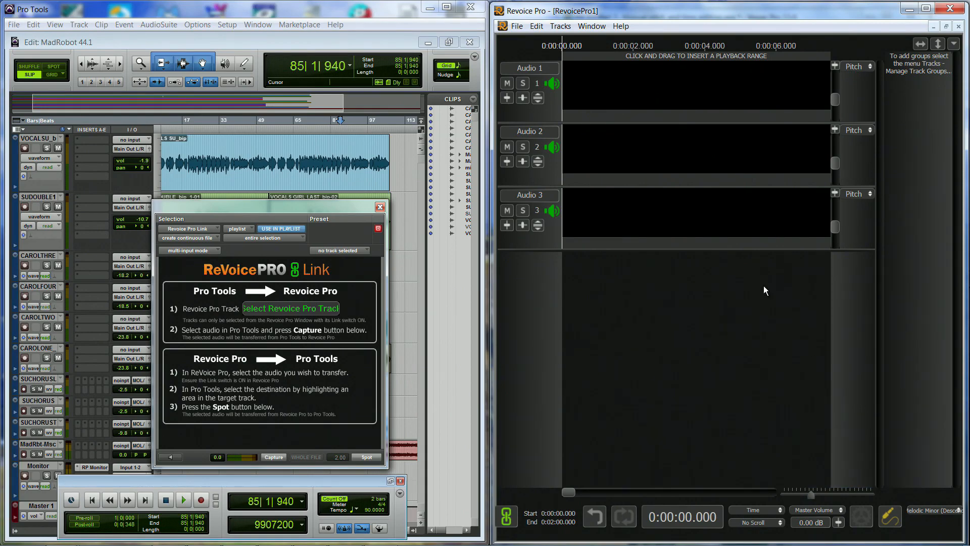
Expand the Audio 1 track to show its note grid and set the time display to Bar & Beats.
click(536, 98)
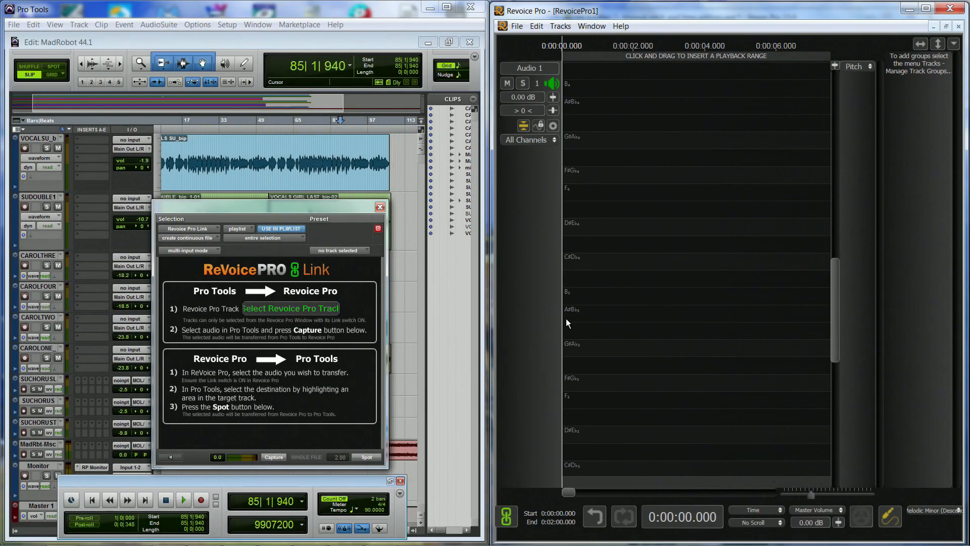
click(777, 510)
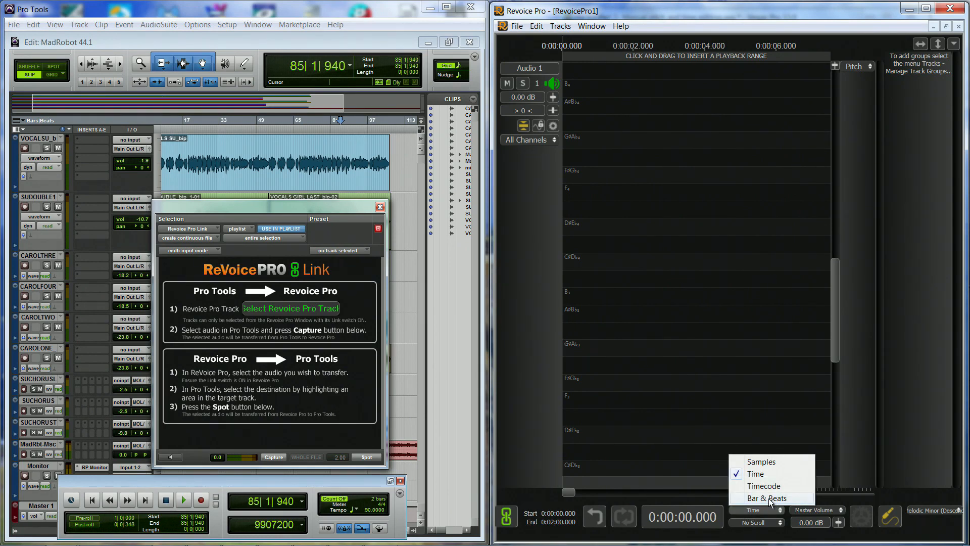
click(768, 498)
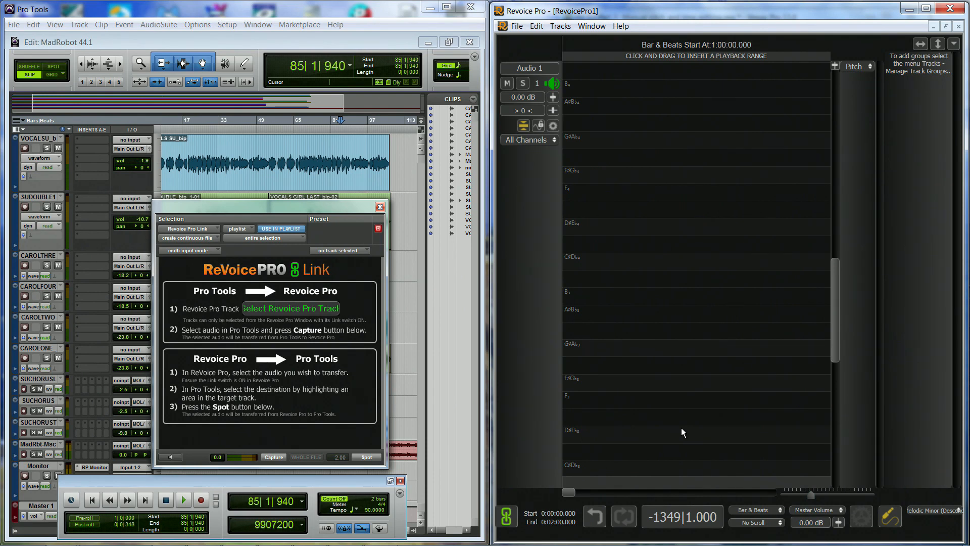
Open the project settings and choose Import Tempo From MIDI File for the Bar & Beats display.
click(586, 27)
click(598, 92)
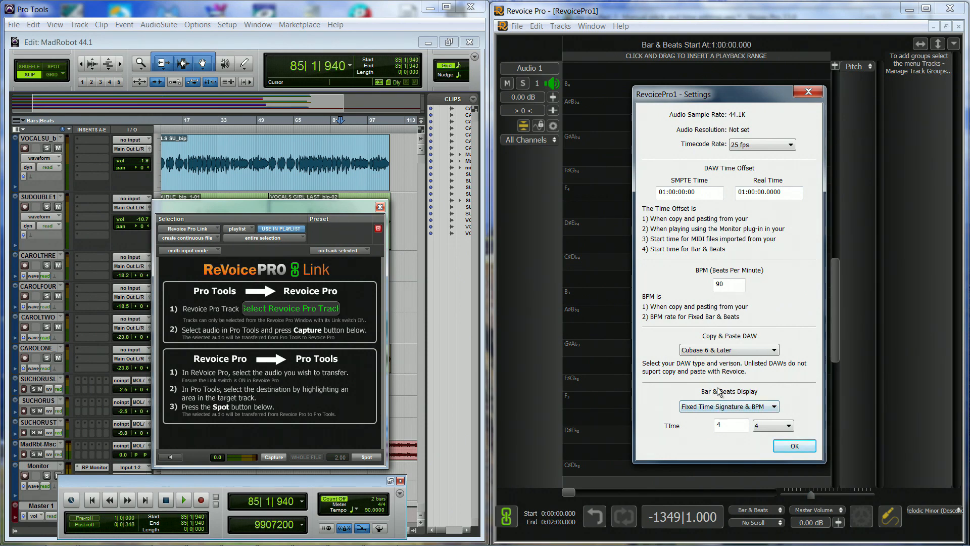
click(761, 409)
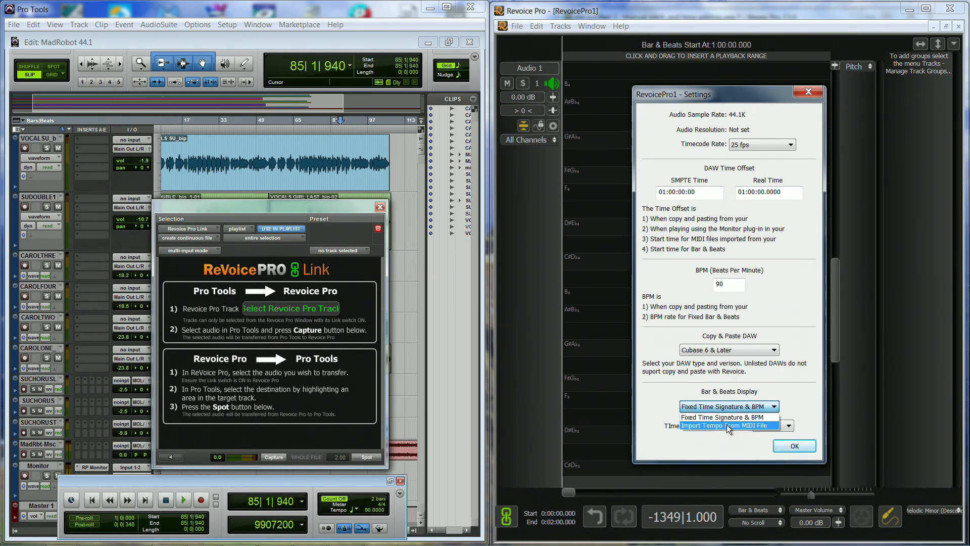
click(727, 427)
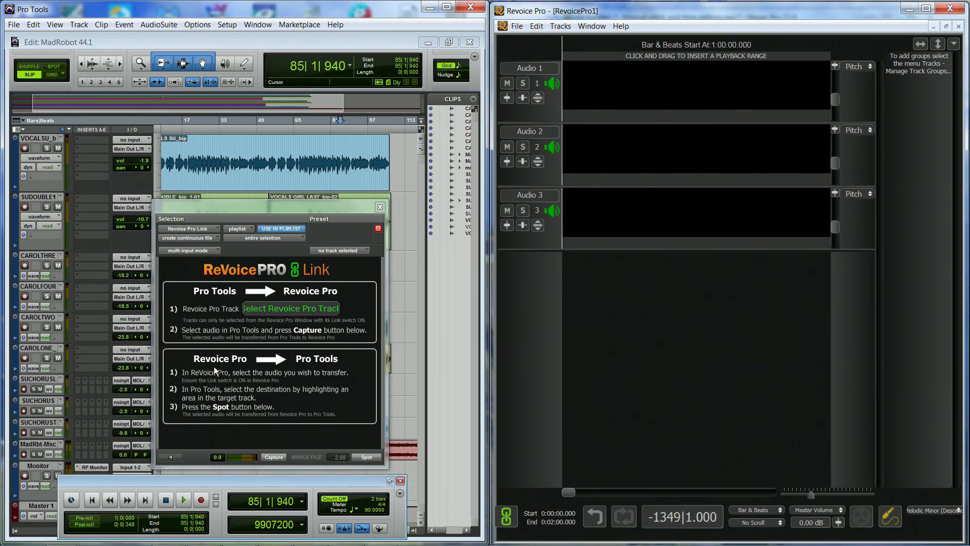
With Revoice Pro Link in Pro Tools, capture the lead vocal clip from the VOCALSU_b track to Revoice Pro's Audio 1.
click(316, 309)
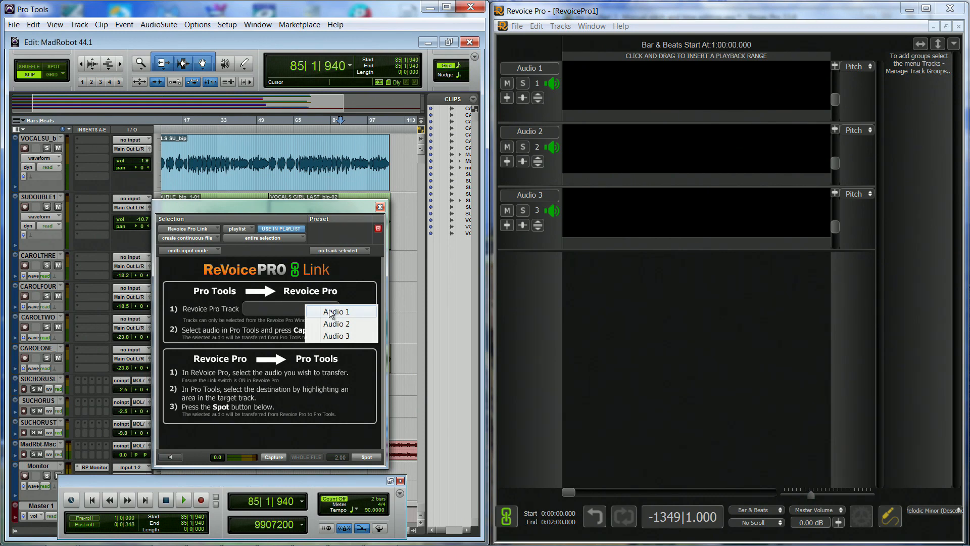
click(318, 311)
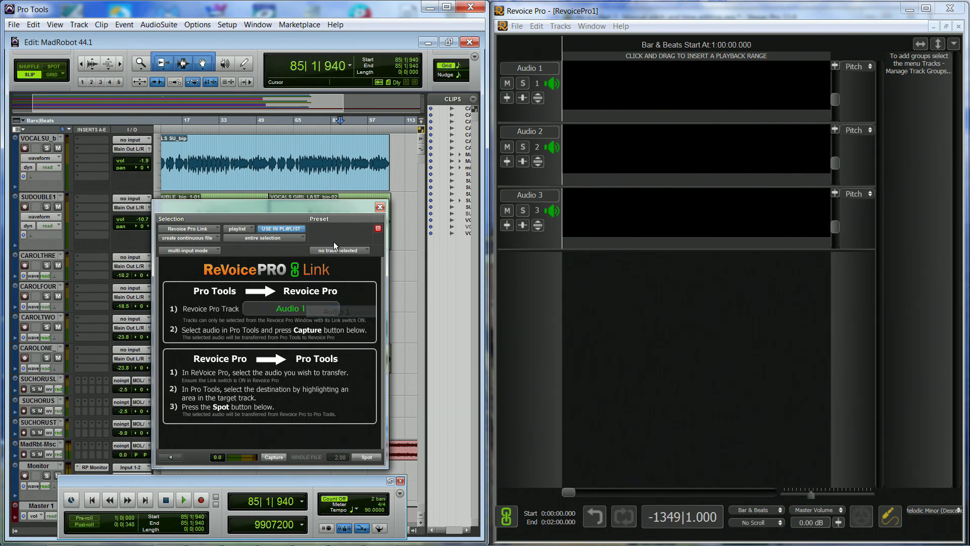
click(279, 175)
click(273, 457)
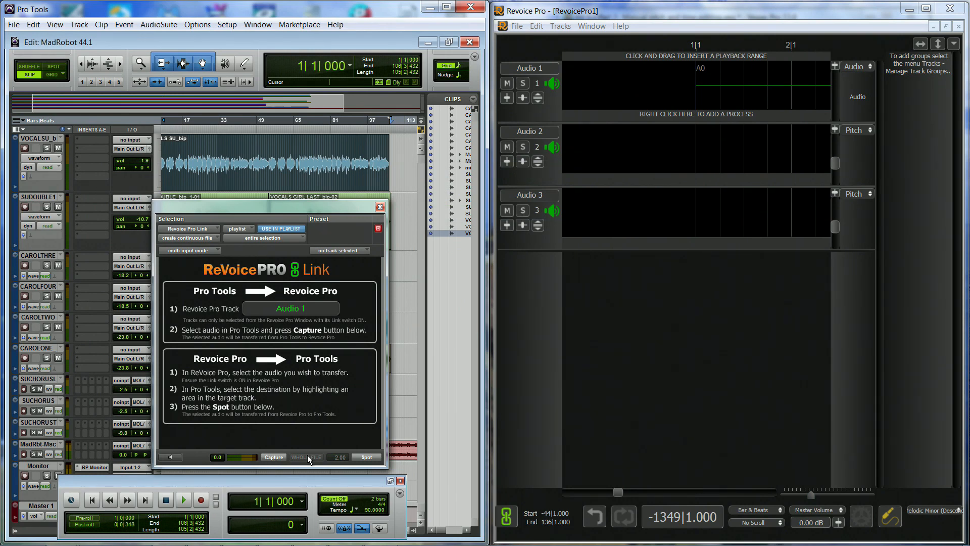
In Revoice Pro, open the setup for a new Warp process on the Audio 1 track.
drag(811, 494, 789, 497)
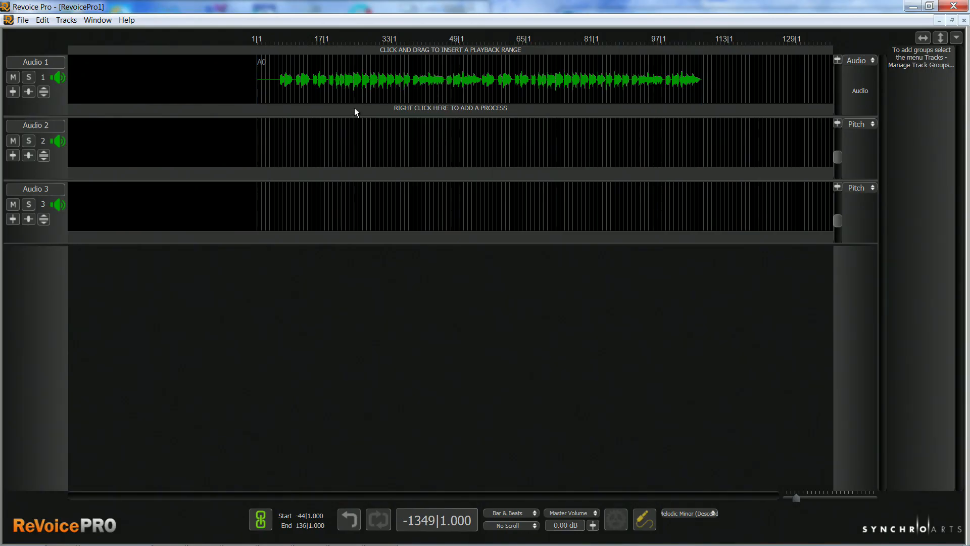
right_click(383, 107)
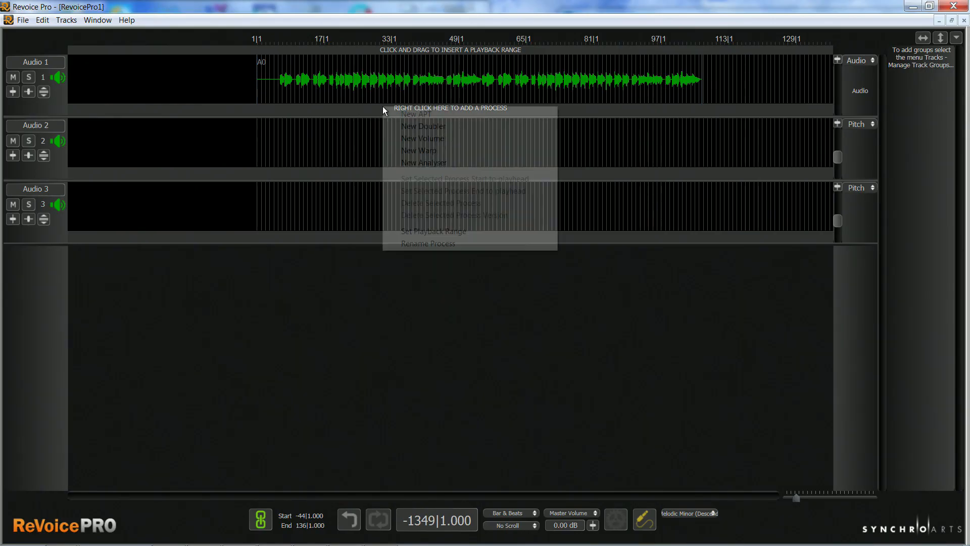
click(418, 150)
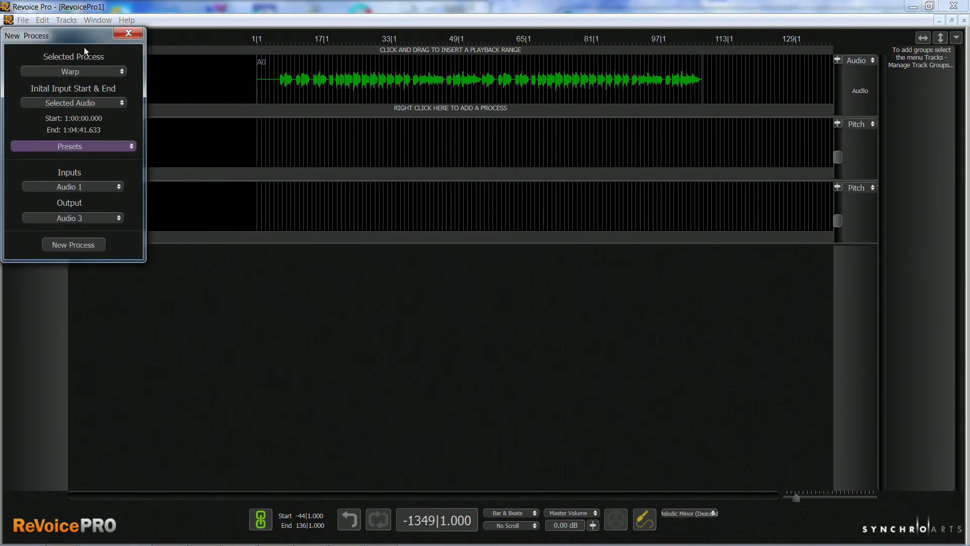
drag(80, 35, 457, 244)
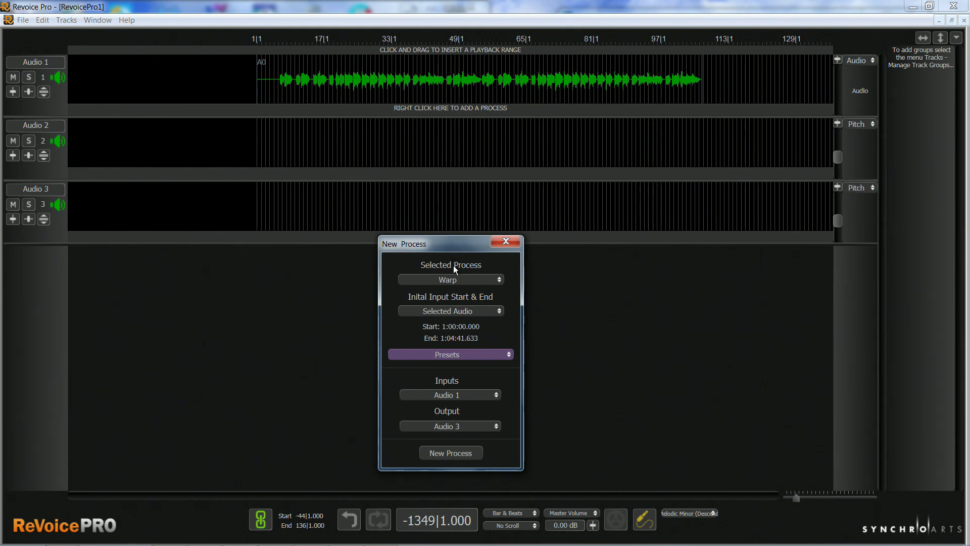
Mark a playback range from about 1:01:08.480 to 1:02:19.840 as the Warp process's initial input start and end.
click(461, 308)
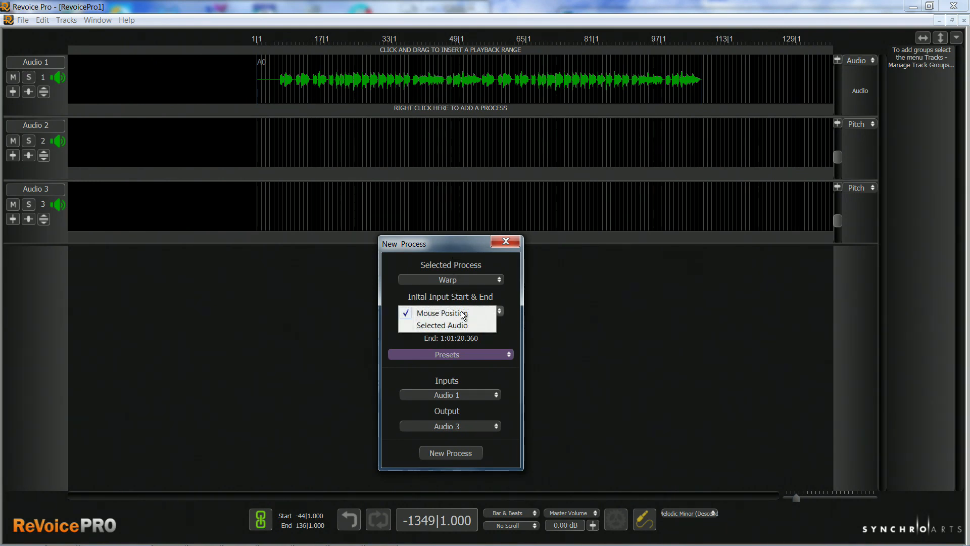
click(462, 310)
click(459, 324)
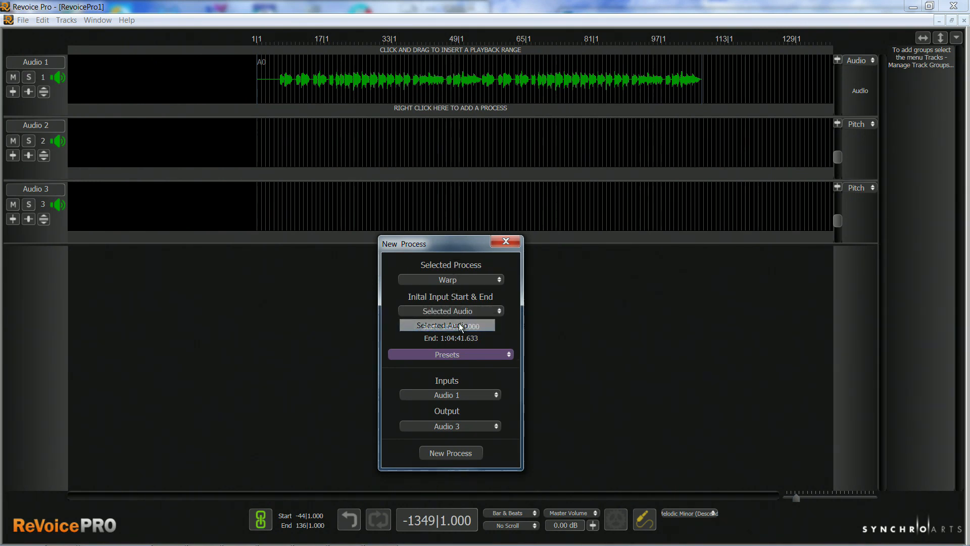
click(367, 50)
drag(366, 49, 477, 65)
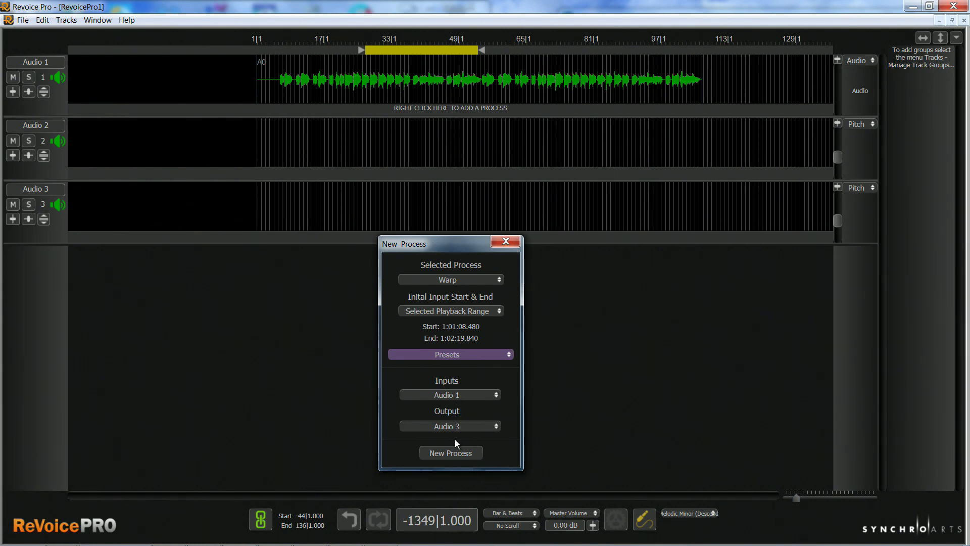
Keep Audio 1 as the Warp process's input and set its output to Audio 2.
click(463, 395)
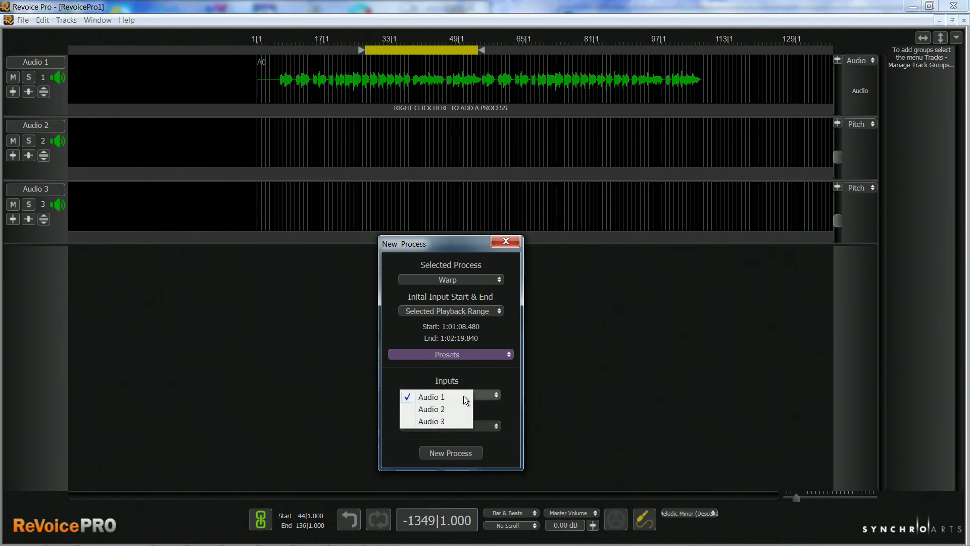
click(482, 387)
click(468, 426)
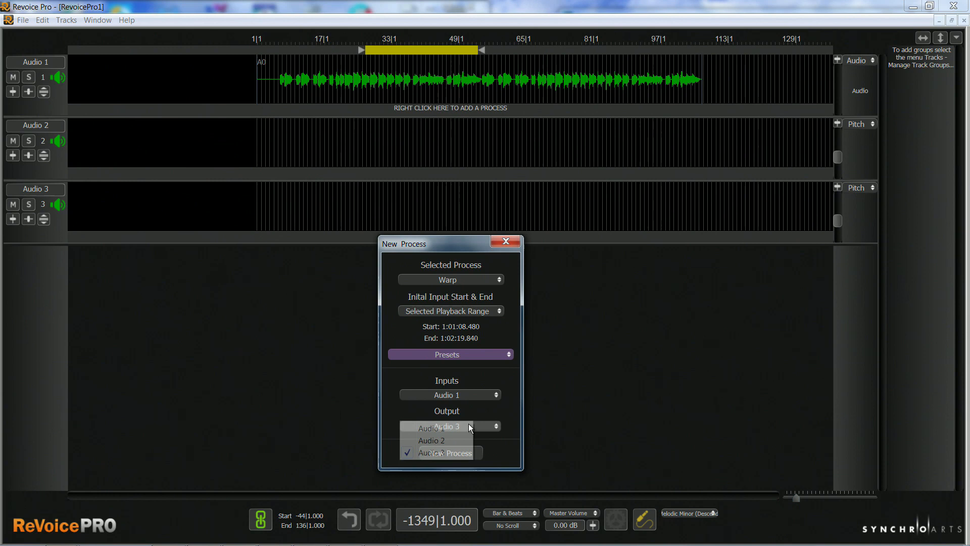
click(428, 441)
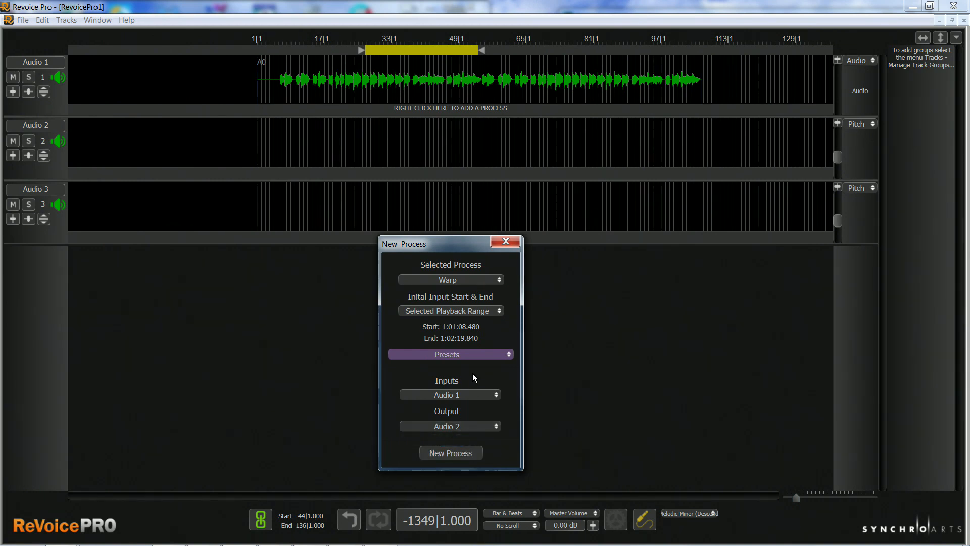
Turn the lead vocal clip on Audio 1 into a Warp region and expand the track to fill the editing area.
click(451, 453)
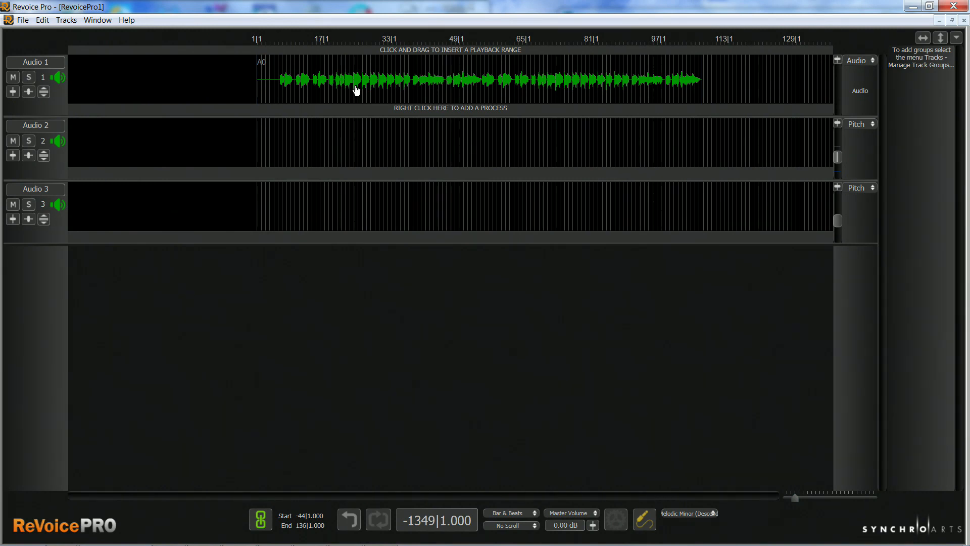
right_click(357, 88)
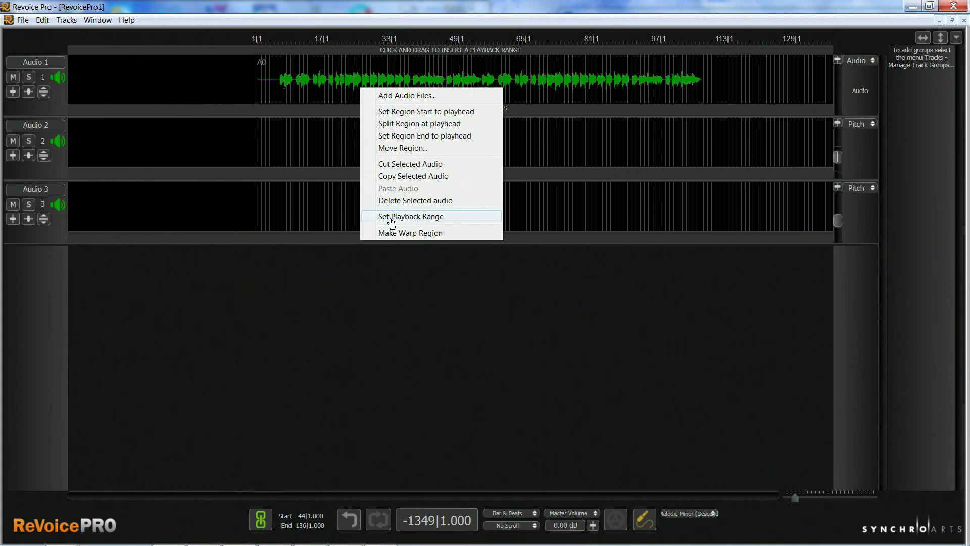
click(409, 233)
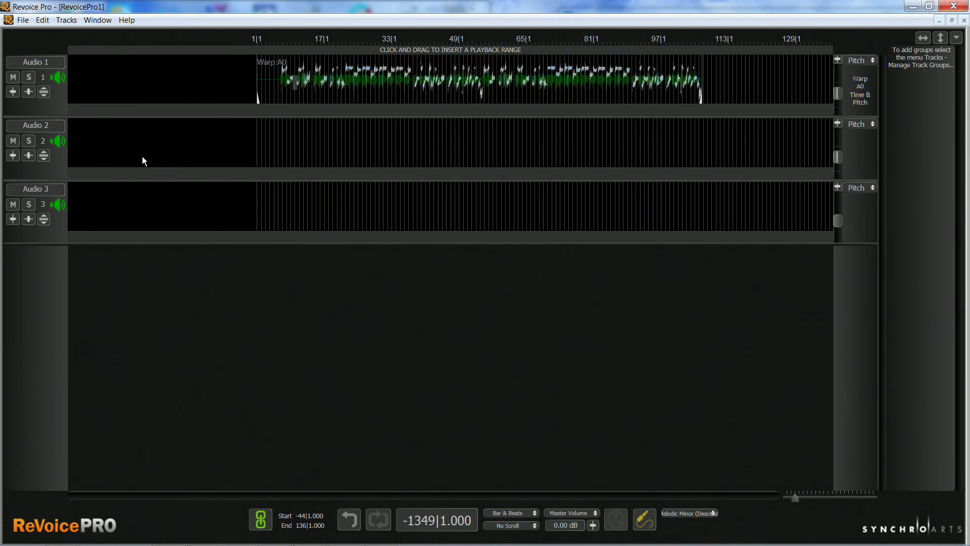
click(43, 92)
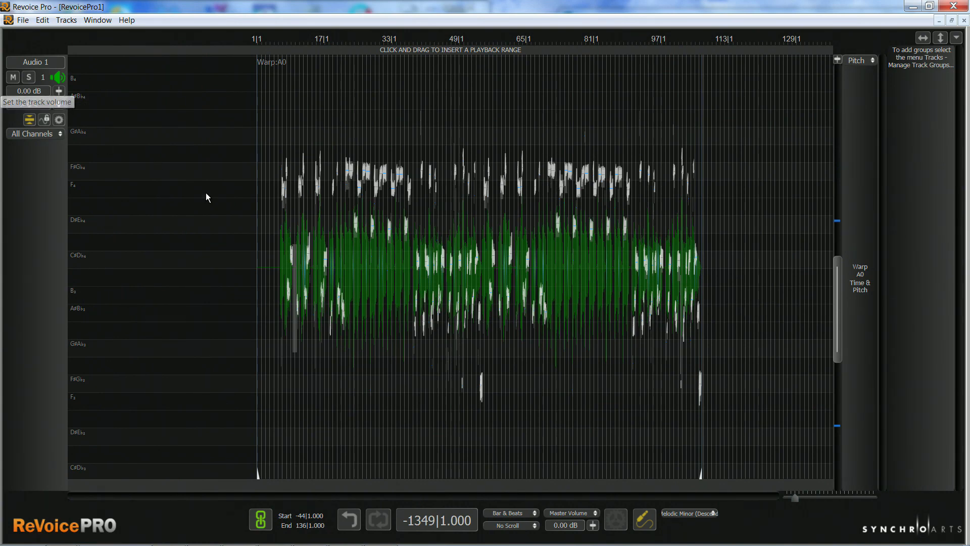
Lower the pitch of the long note in bar 29 slightly and play back the phrase.
drag(795, 497, 803, 498)
drag(439, 498, 460, 503)
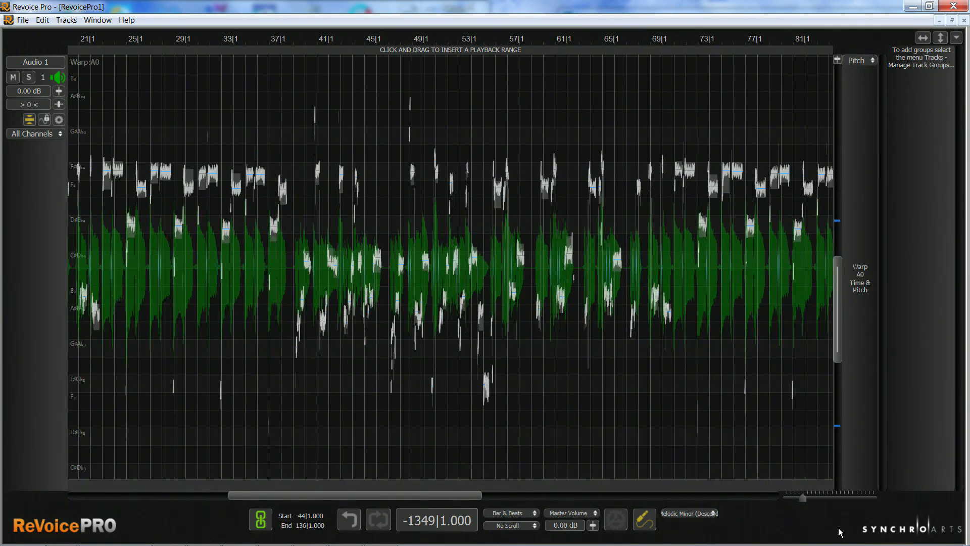
drag(804, 498, 812, 497)
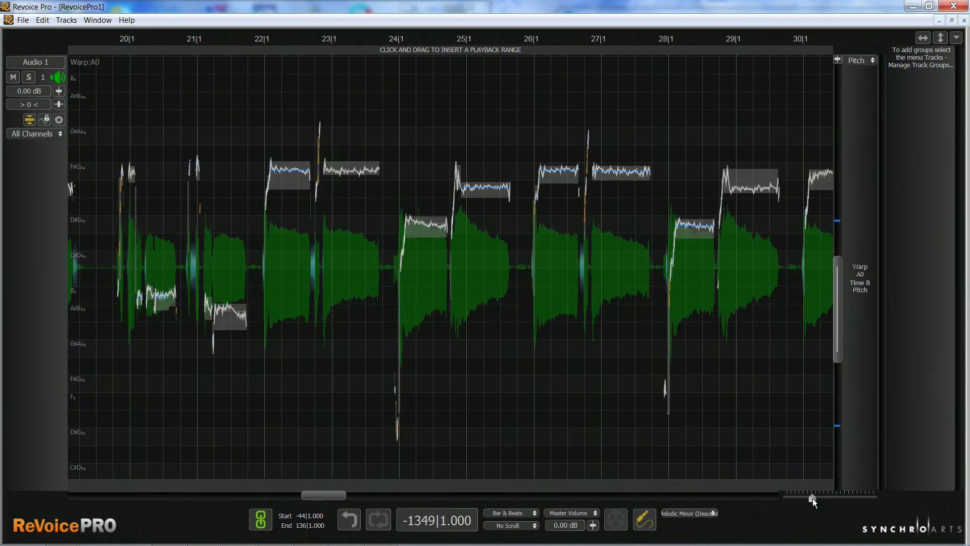
drag(838, 304, 841, 280)
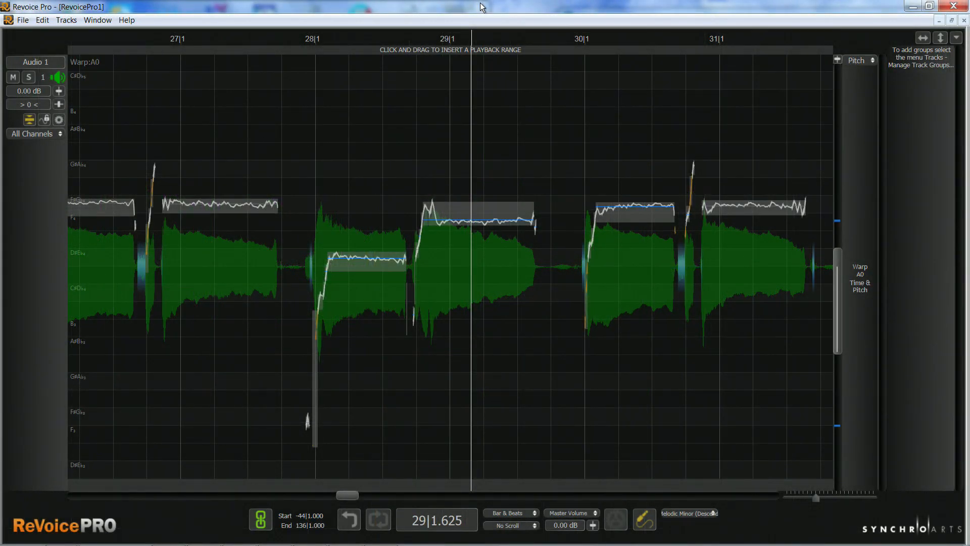
key(space)
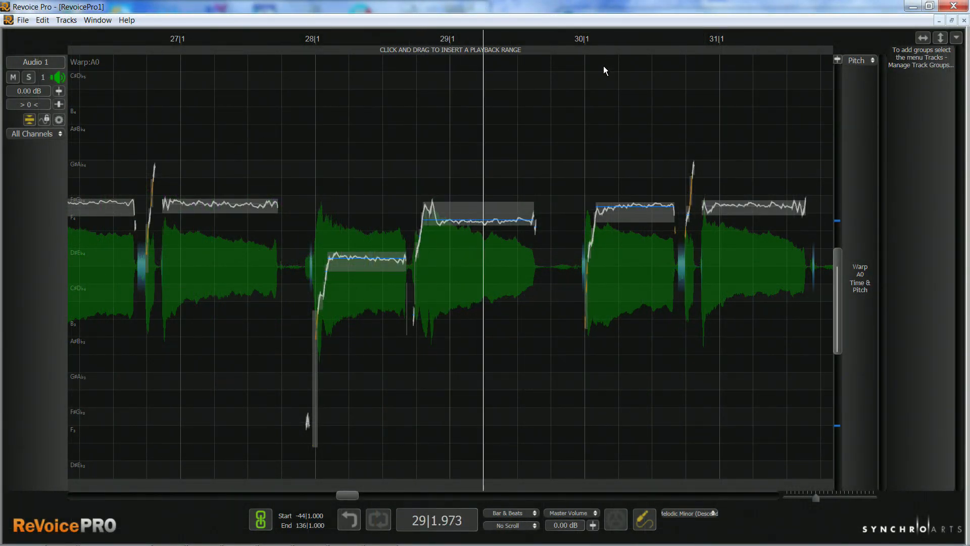
drag(463, 208, 472, 228)
key(space)
key(space)
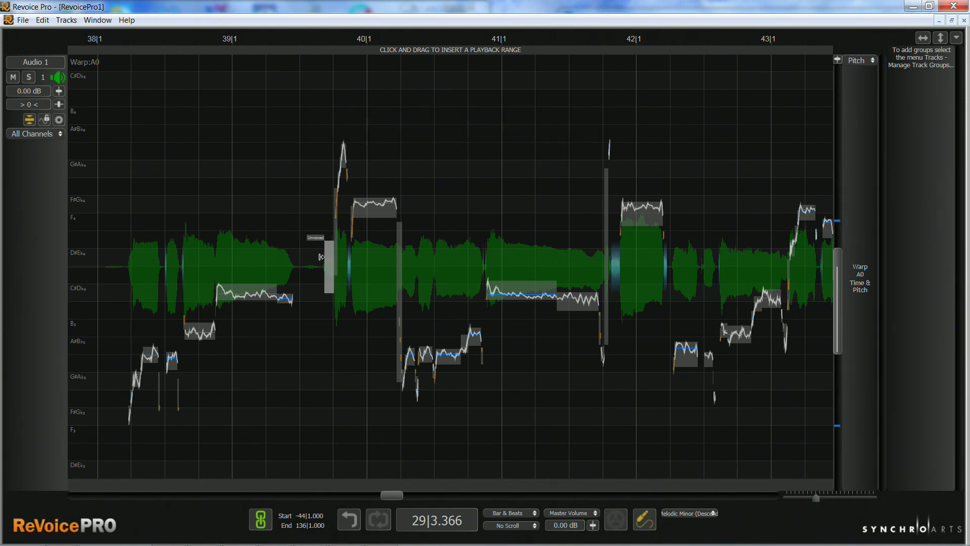
key(space)
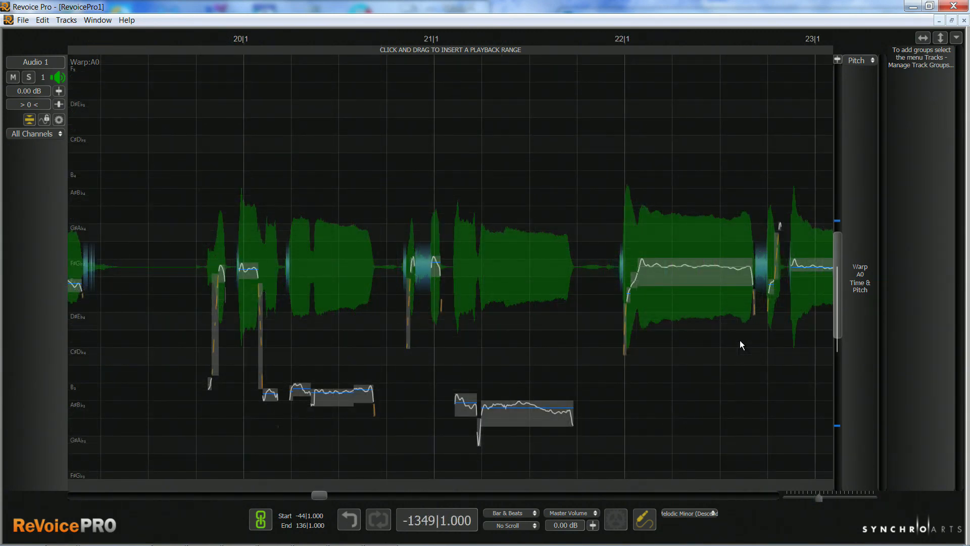
Switch the Warp region around bars 20 to 23 to level editing and bring the upper level traces into view.
right_click(527, 271)
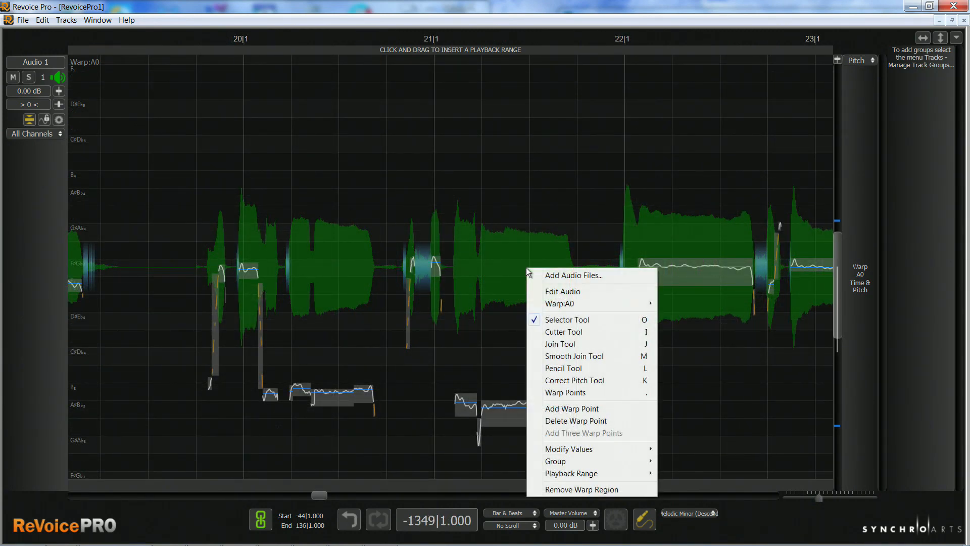
mouse_move(606, 303)
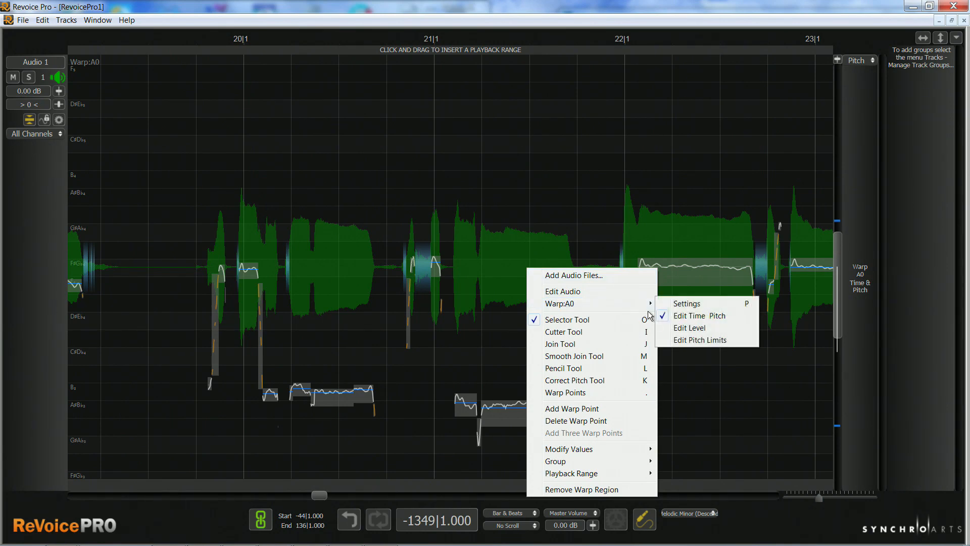
click(685, 328)
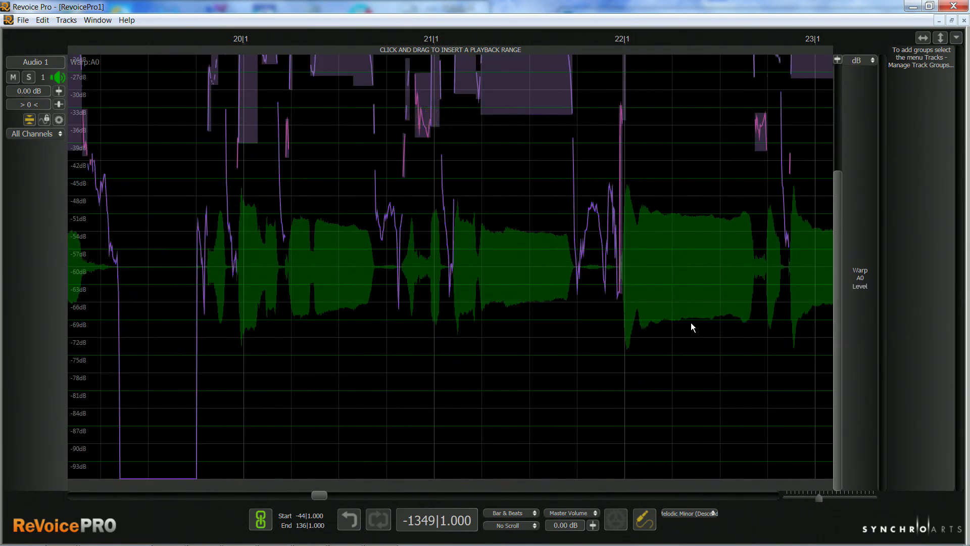
drag(841, 281, 835, 149)
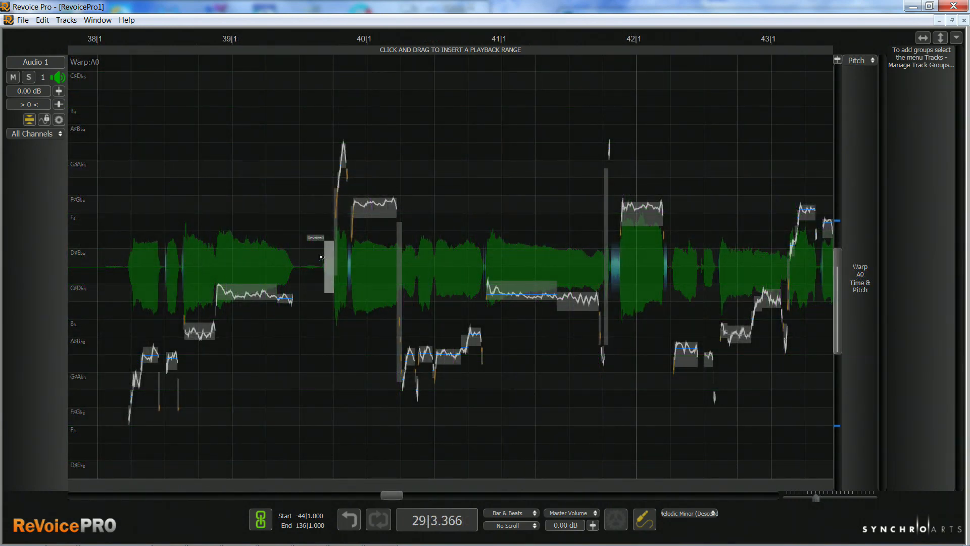
In level editing, lower the level of the unvoiced sibilant just before bar 40 and audition the result.
key(space)
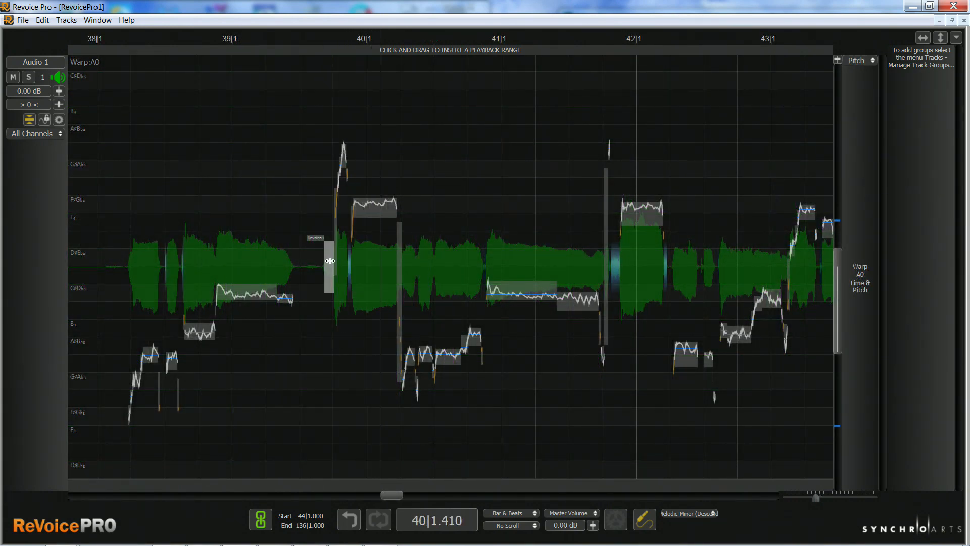
key(l)
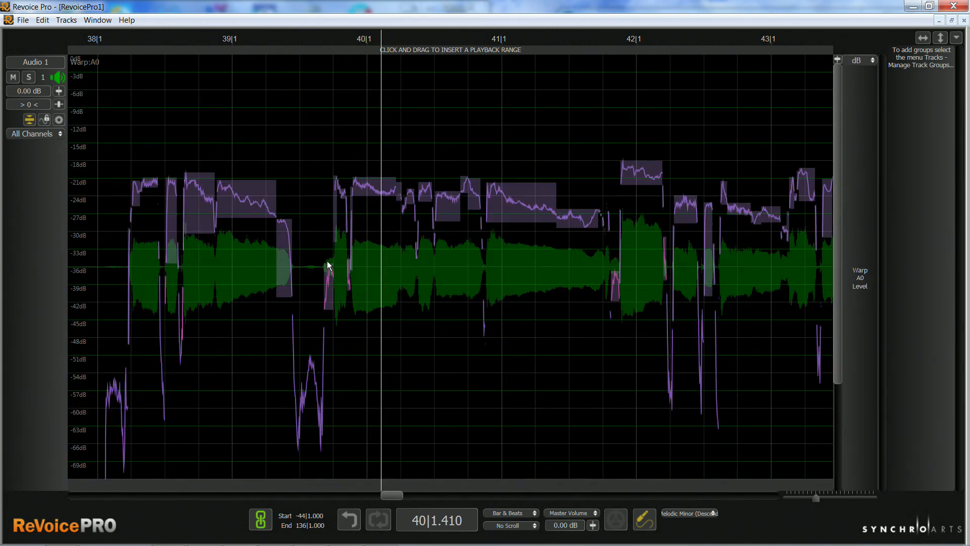
drag(326, 271, 329, 313)
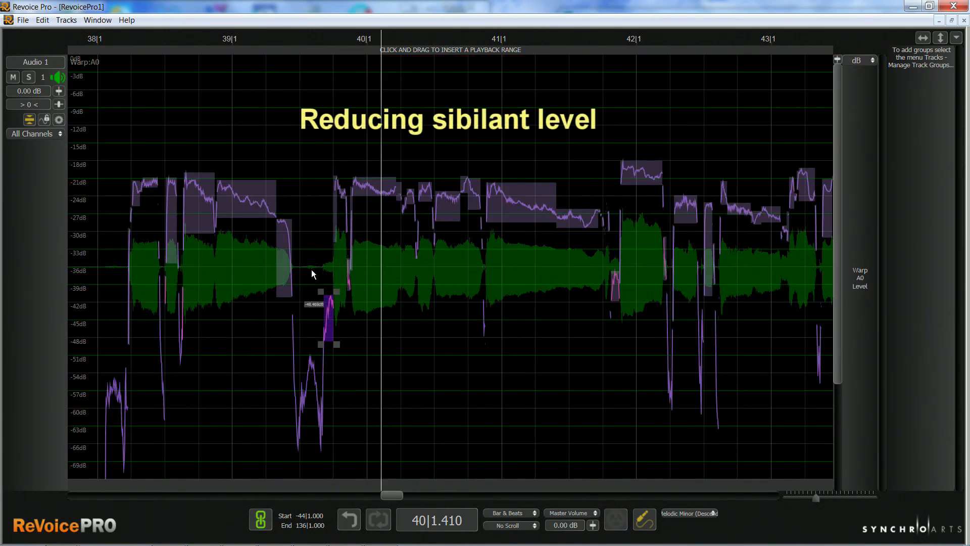
double_click(307, 234)
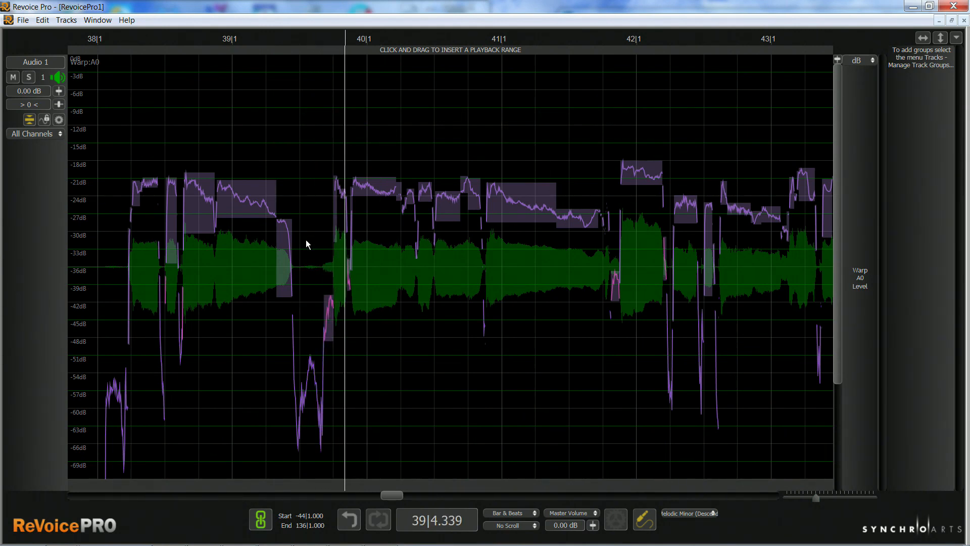
key(space)
key(space)
key(space)
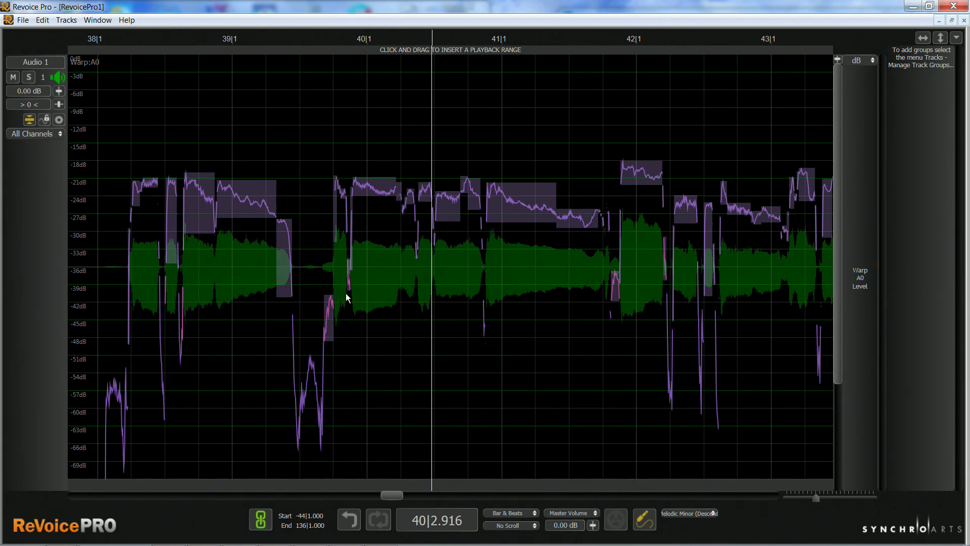
Return to time and pitch editing, open the Warp region's settings and raise the highest pitch frequency to 1558 Hz.
key(p)
right_click(390, 278)
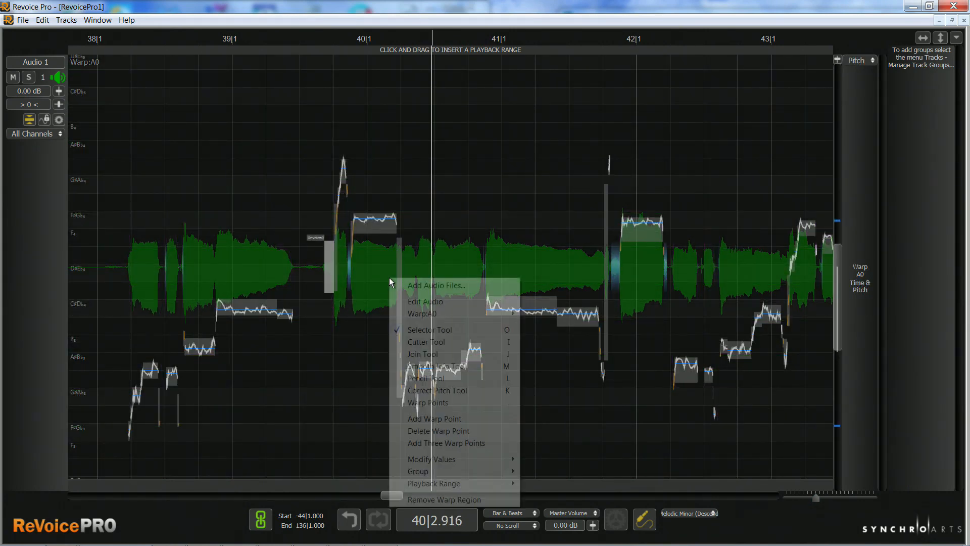
mouse_move(438, 317)
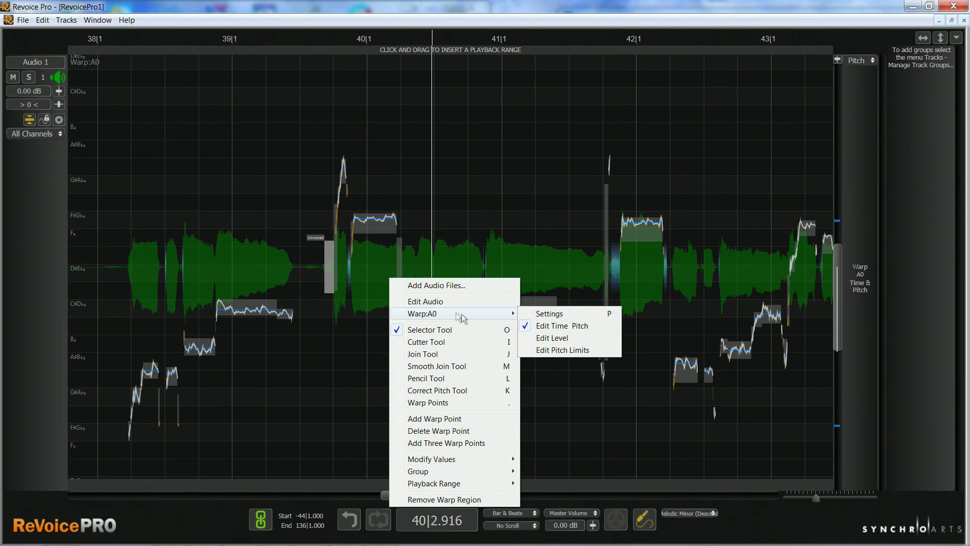
click(549, 314)
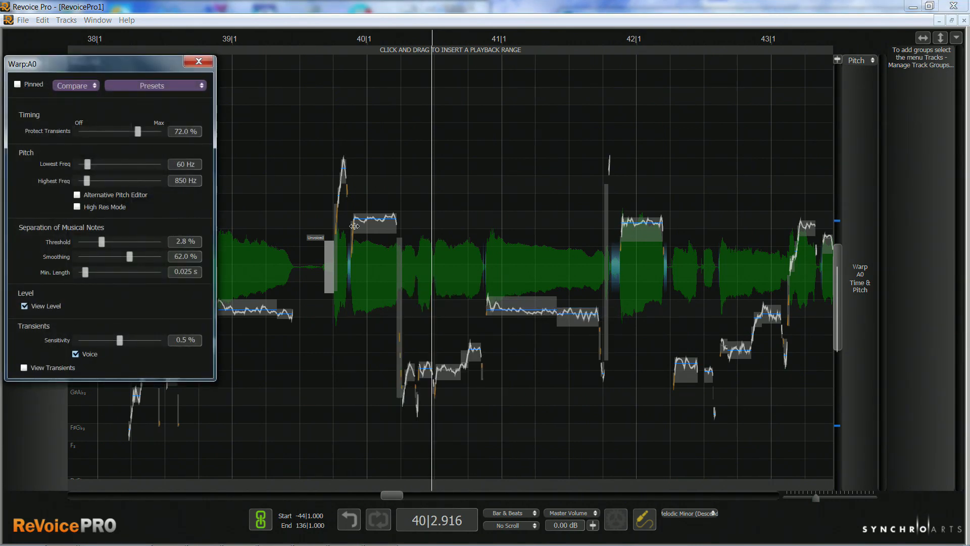
drag(146, 64, 430, 110)
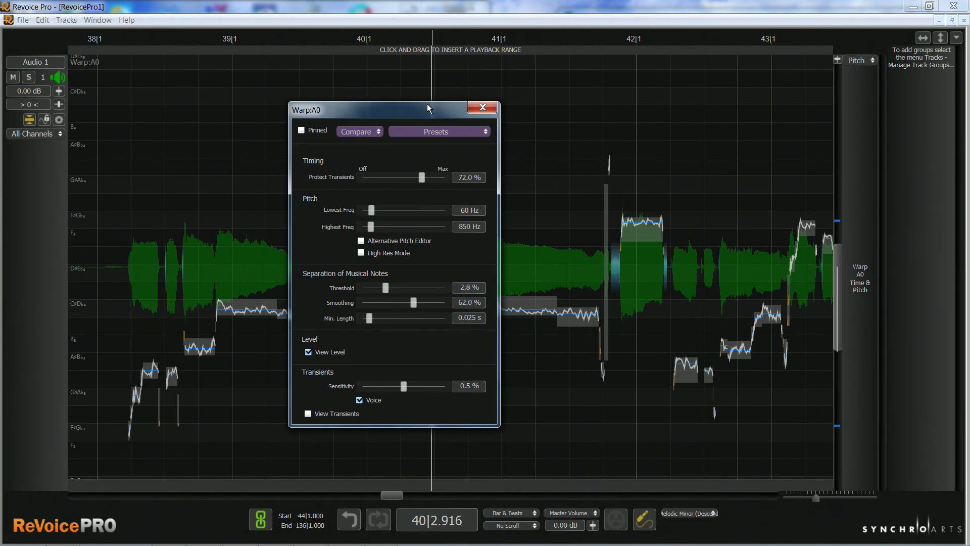
drag(370, 226, 388, 228)
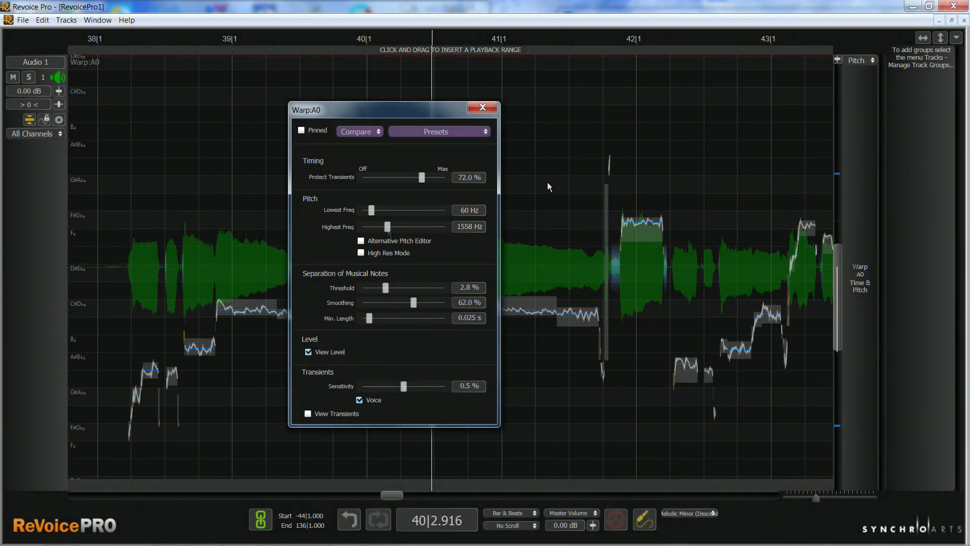
Switch the Warp region to editing its pitch limits and bring the upper limit into view.
right_click(556, 158)
mouse_move(590, 193)
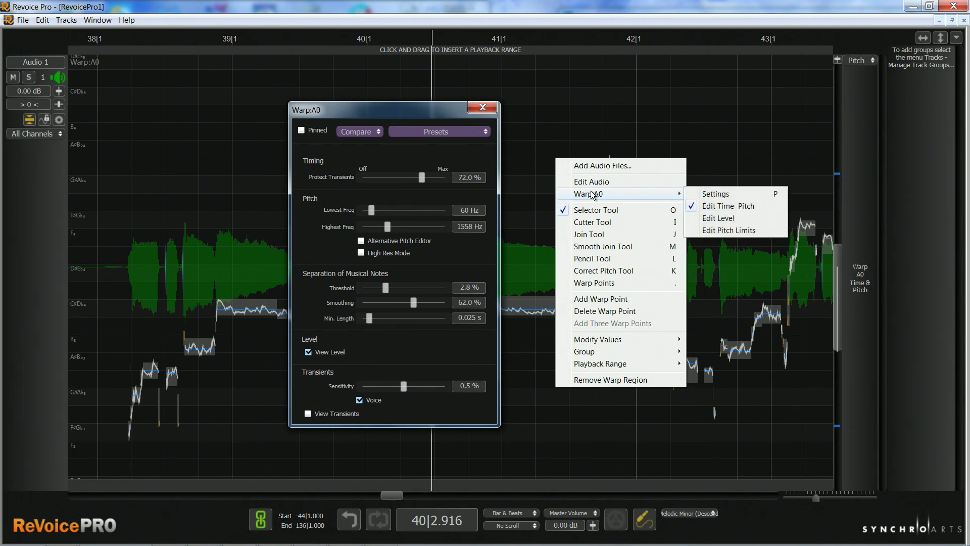
click(717, 230)
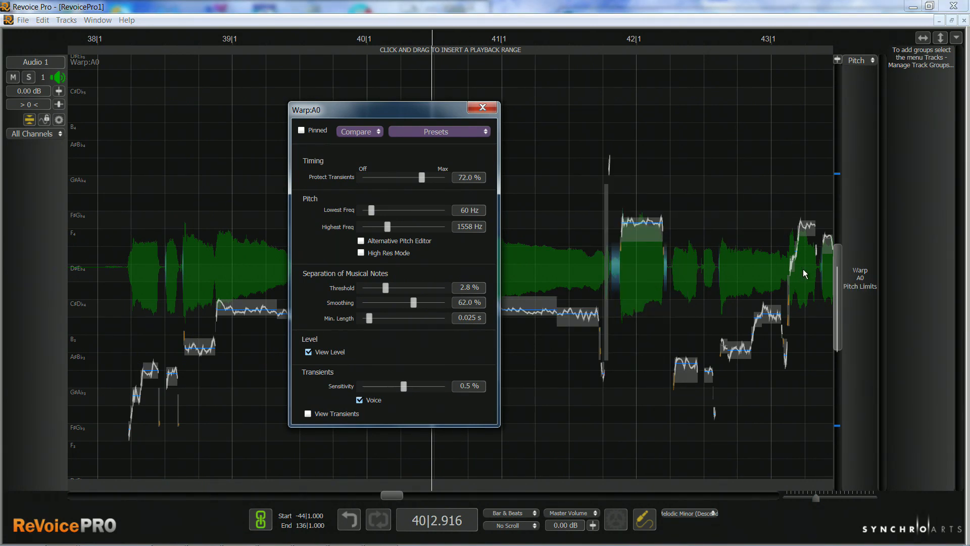
drag(837, 274, 840, 164)
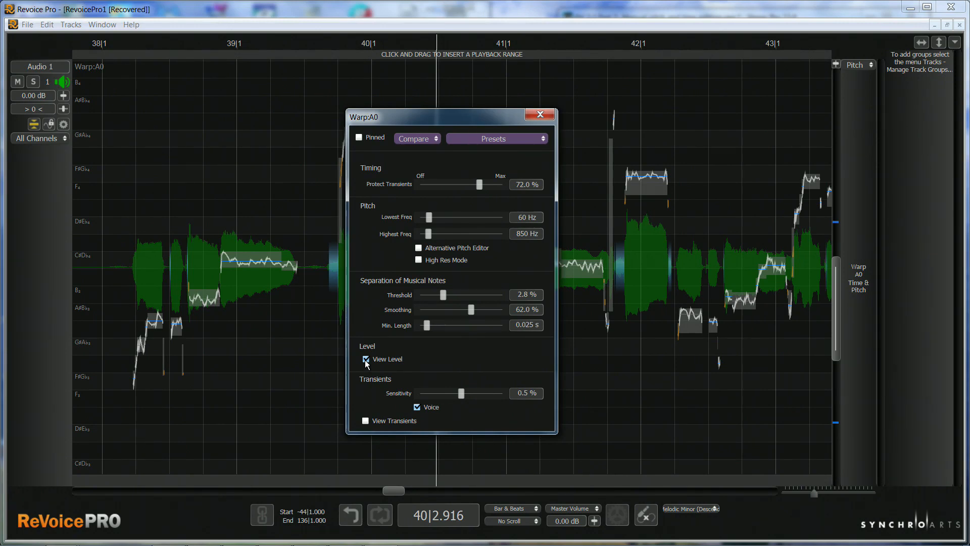
Compare the level editing display with View Level off and on, leaving the option enabled.
click(366, 359)
click(365, 359)
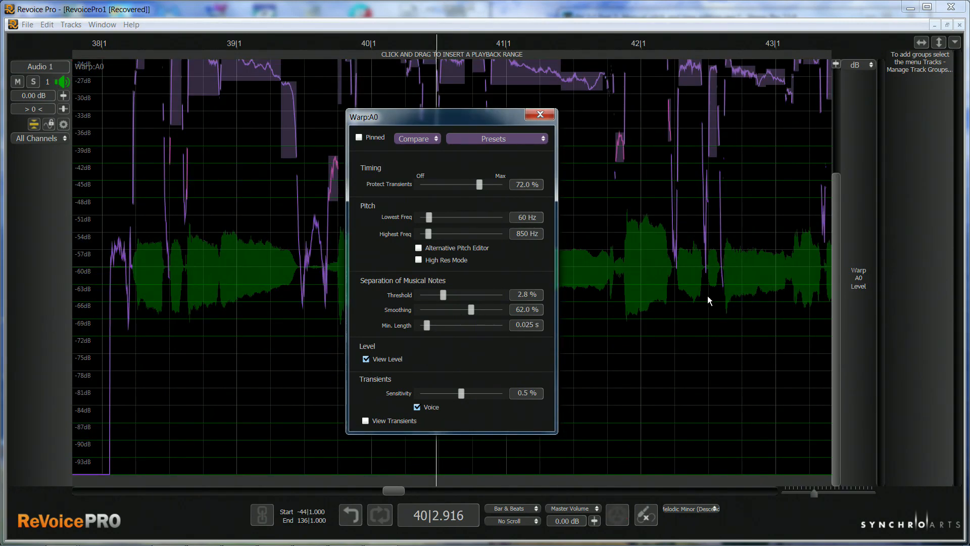
drag(835, 225, 833, 156)
click(367, 358)
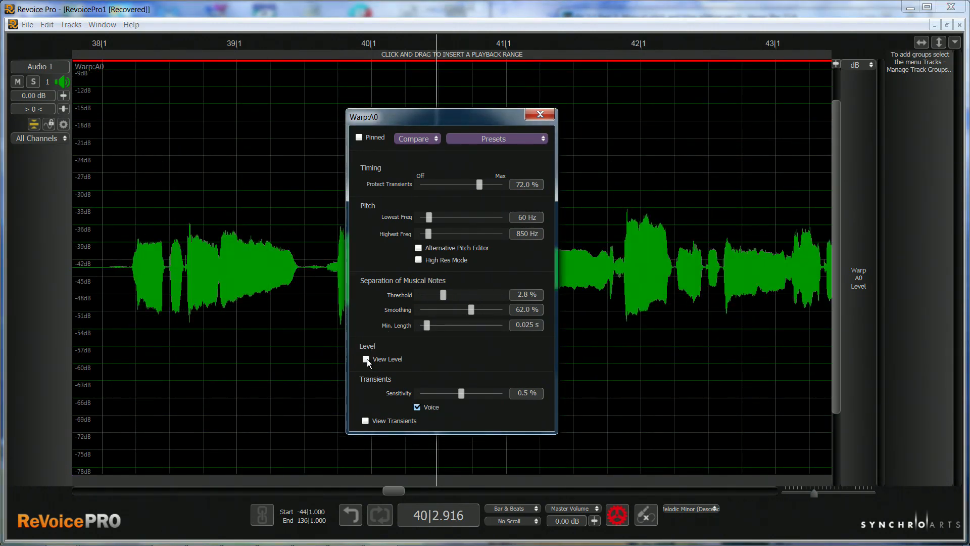
click(367, 358)
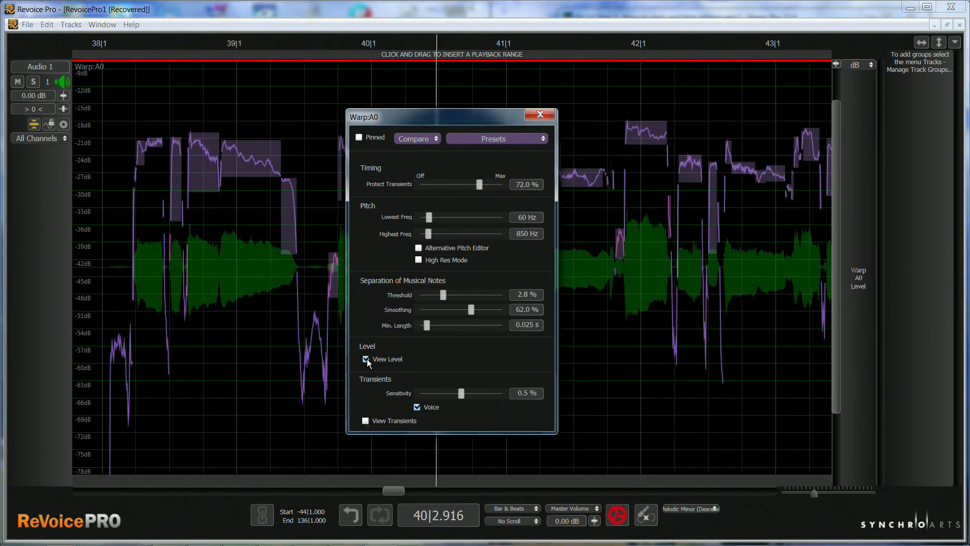
Examine the preset options and the version comparison options in the Warp process settings.
click(541, 140)
mouse_move(540, 140)
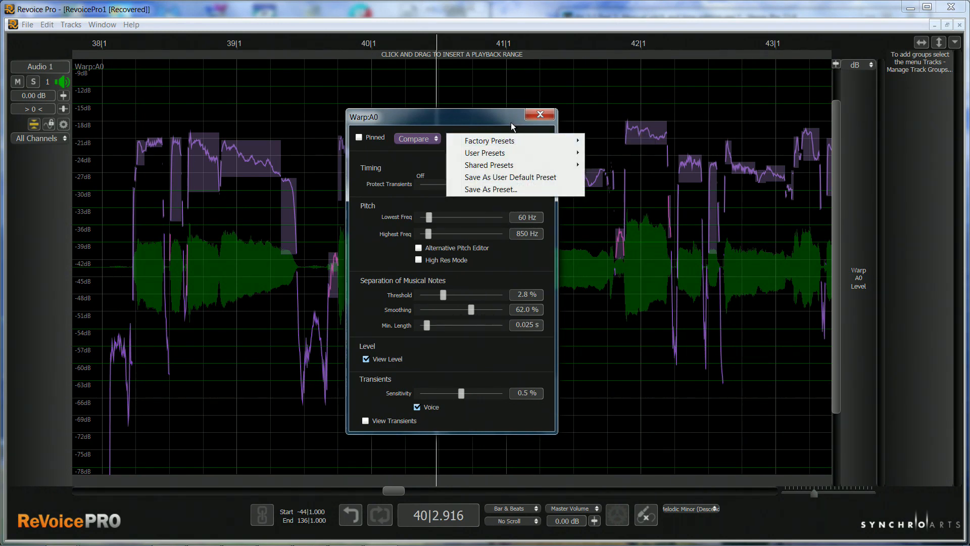
click(431, 139)
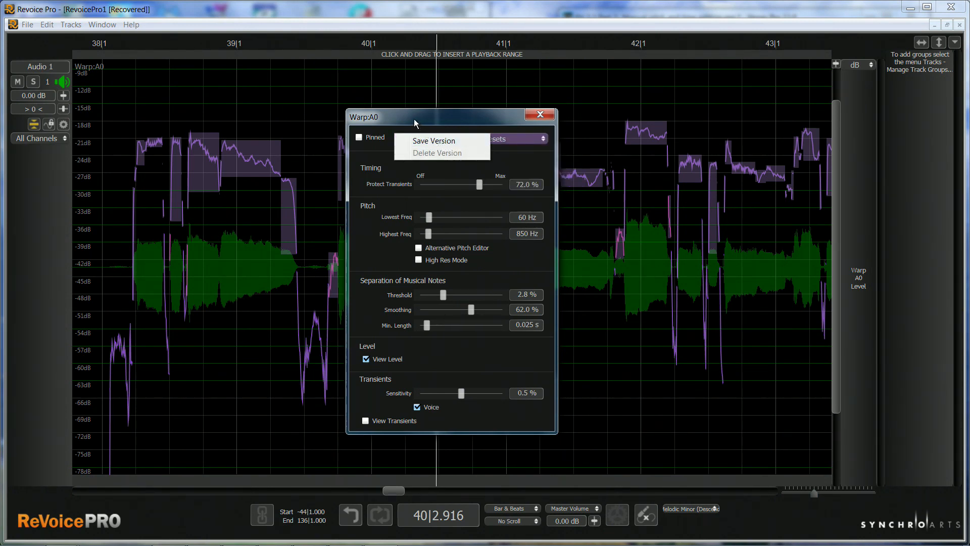
click(418, 125)
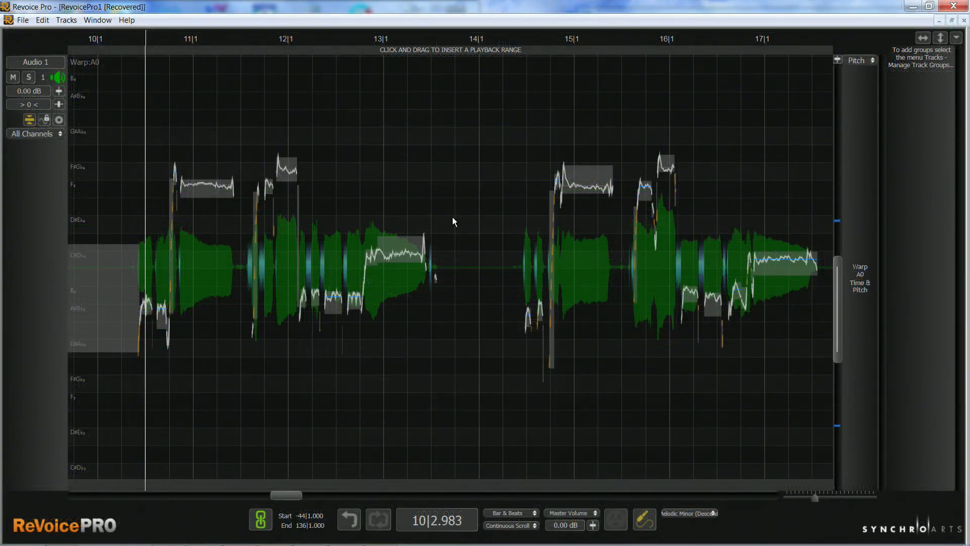
Examine the Warp region's available editing tools and play the vocal phrase from bar 10 through bar 13.
right_click(453, 218)
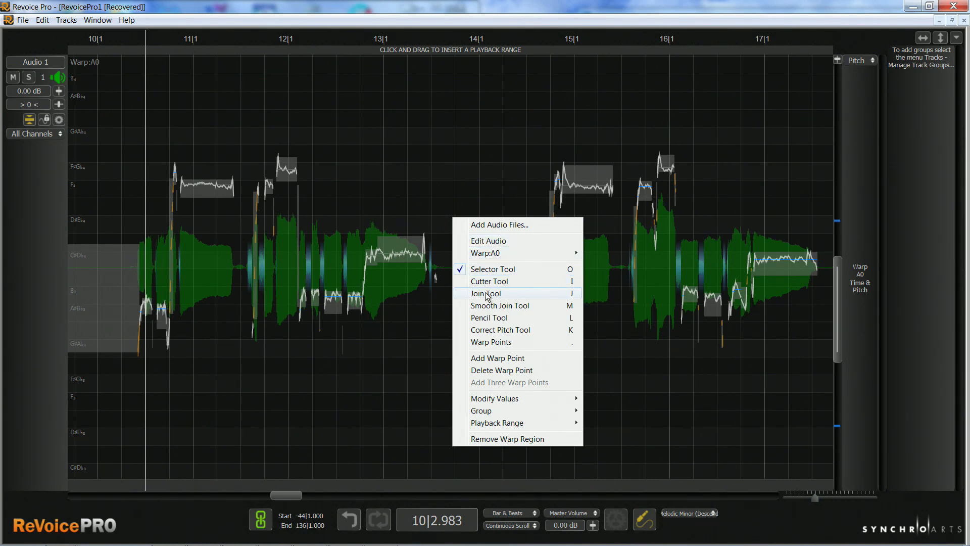
click(451, 319)
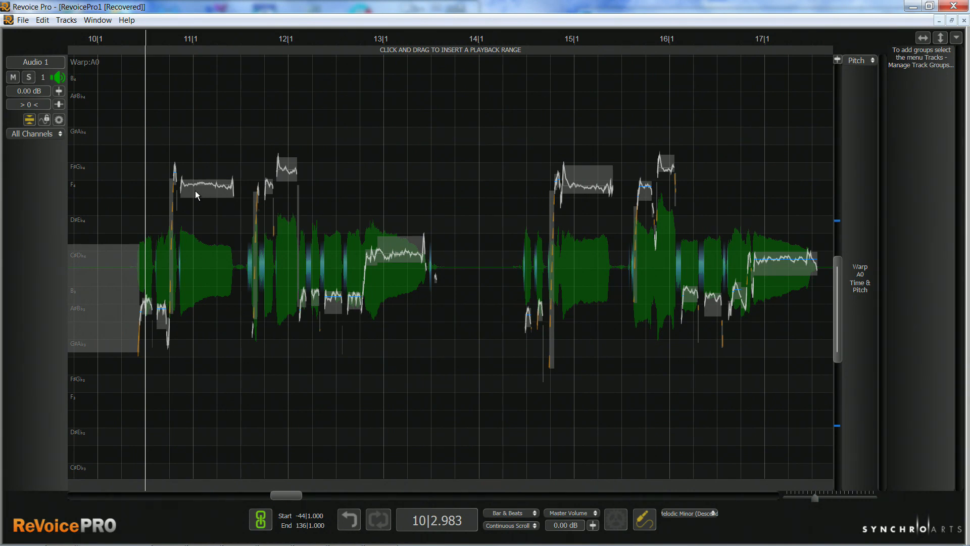
key(space)
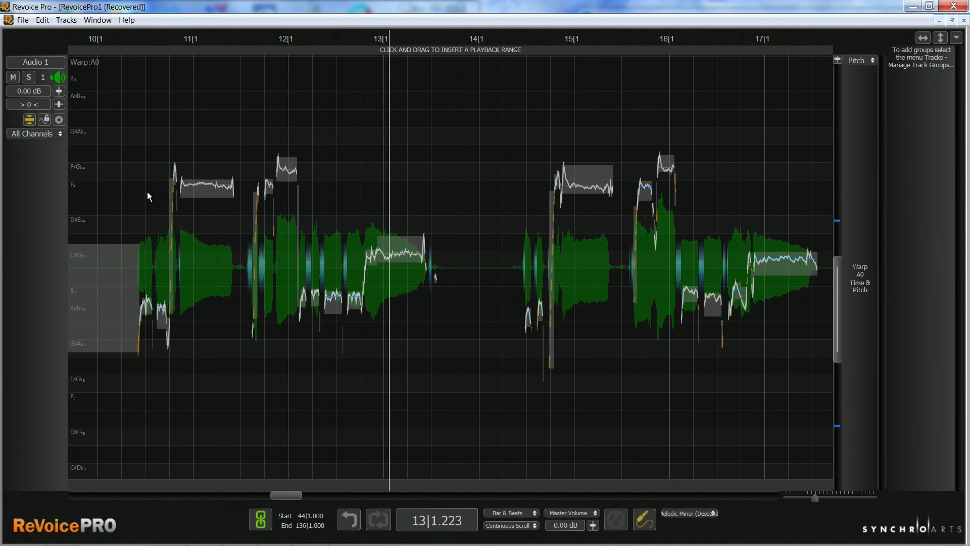
click(343, 206)
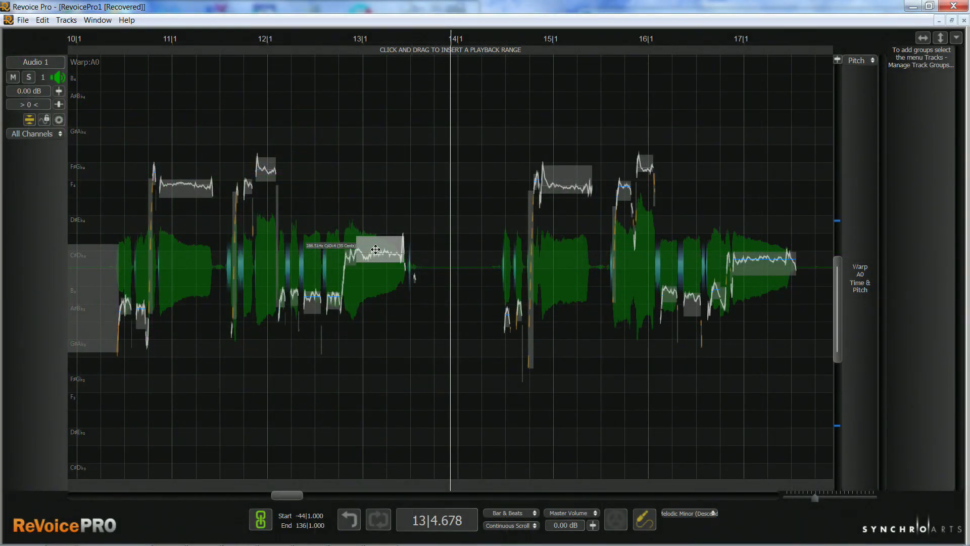
Try lowering the sustained note at bar 13 by hand to the centre of C#4.
drag(376, 249, 377, 255)
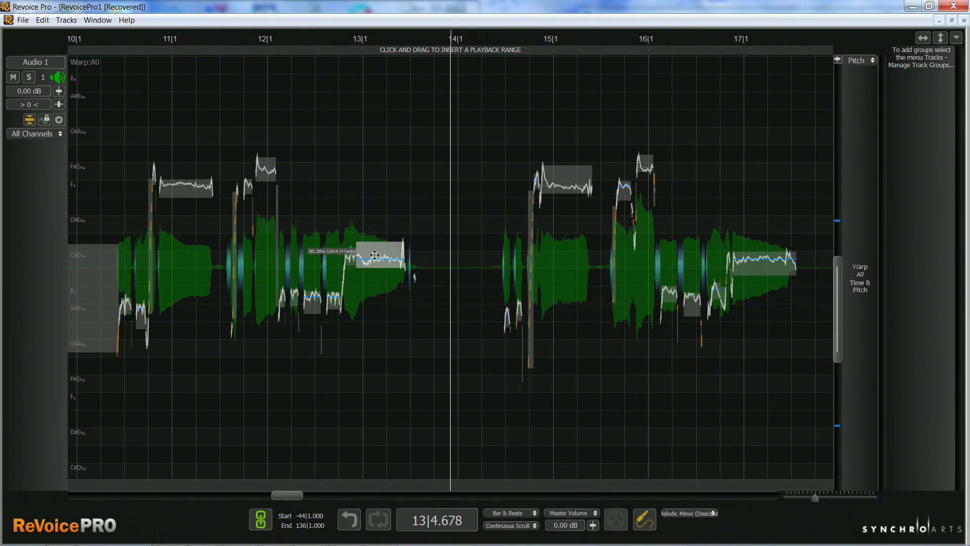
drag(375, 255, 375, 257)
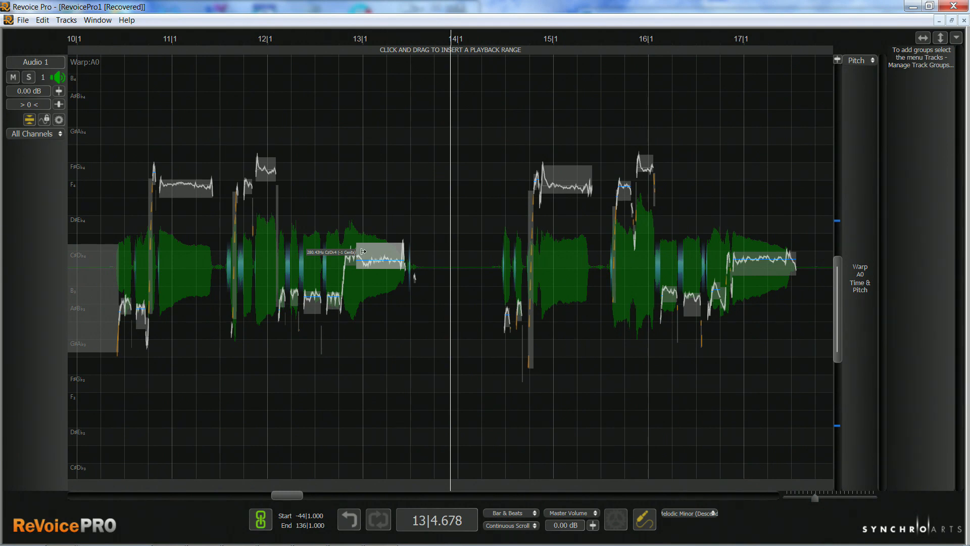
click(334, 246)
Apply the Correct Pitch Tool at 100% to the short and sustained notes around bar 13 and play back the result.
right_click(420, 205)
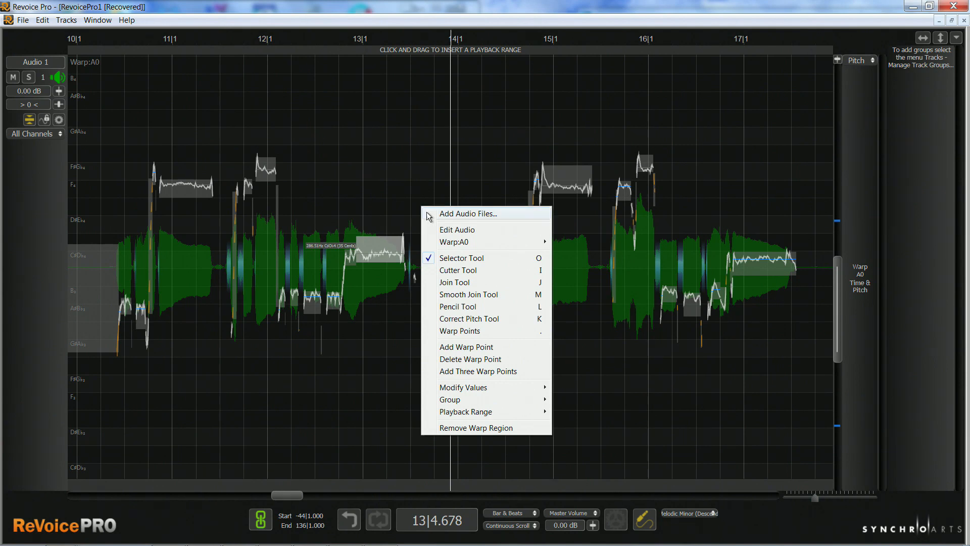
click(456, 317)
drag(359, 230, 390, 253)
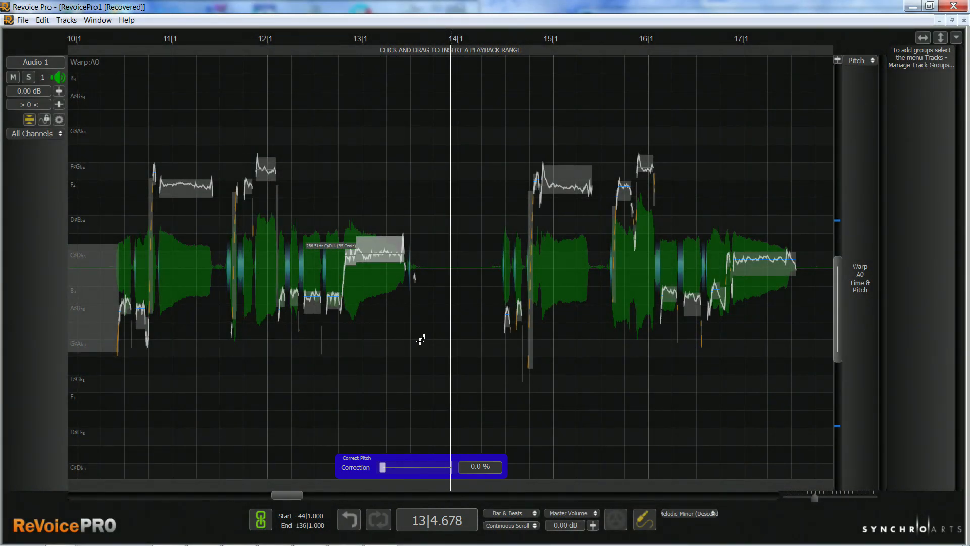
drag(383, 468, 444, 474)
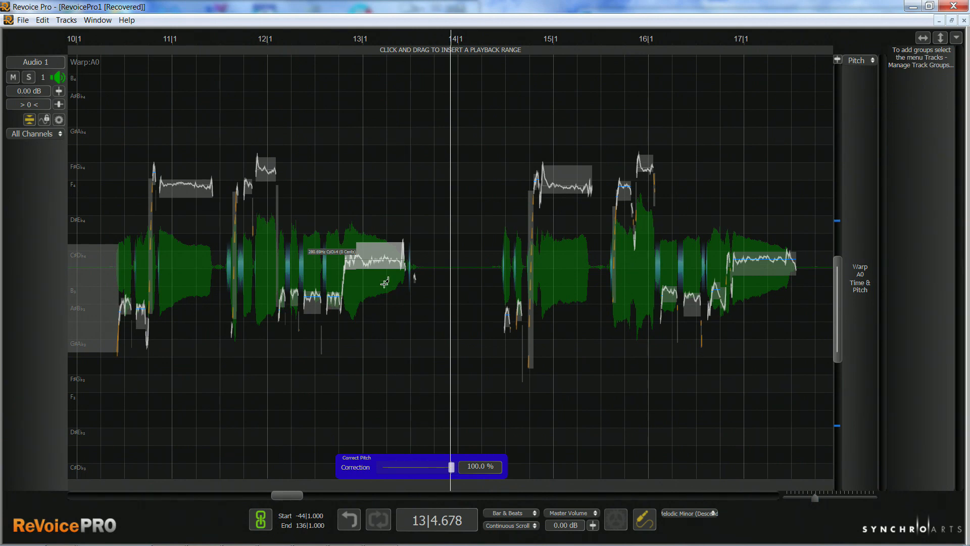
key(space)
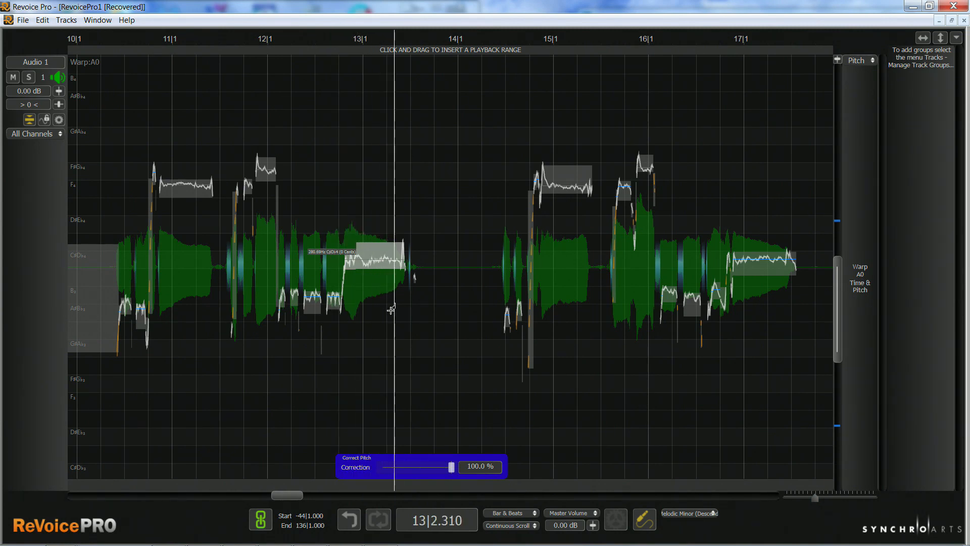
key(space)
key(space)
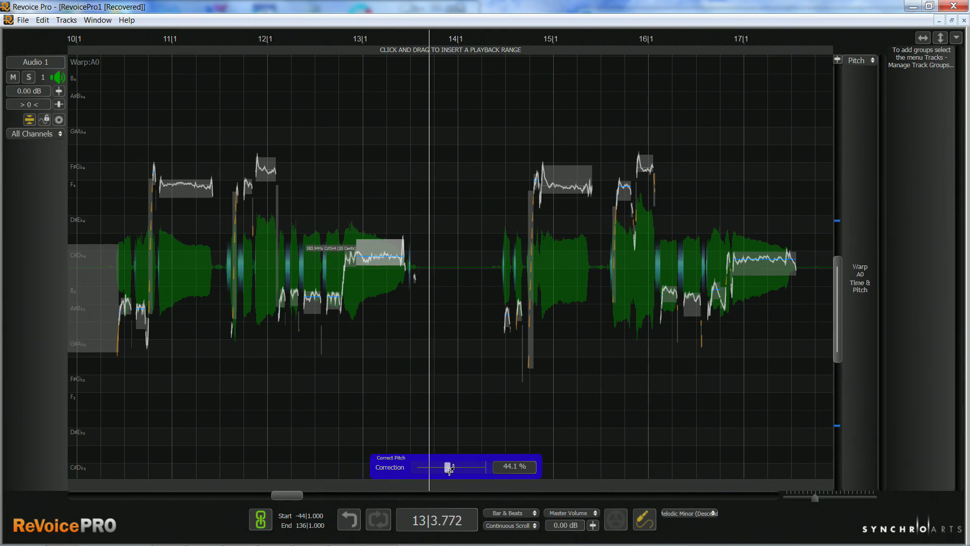
Set separate pitch correction amounts around bar 13: 89.0% for the sustained note and 56.6% for the short note before it.
drag(448, 467, 450, 466)
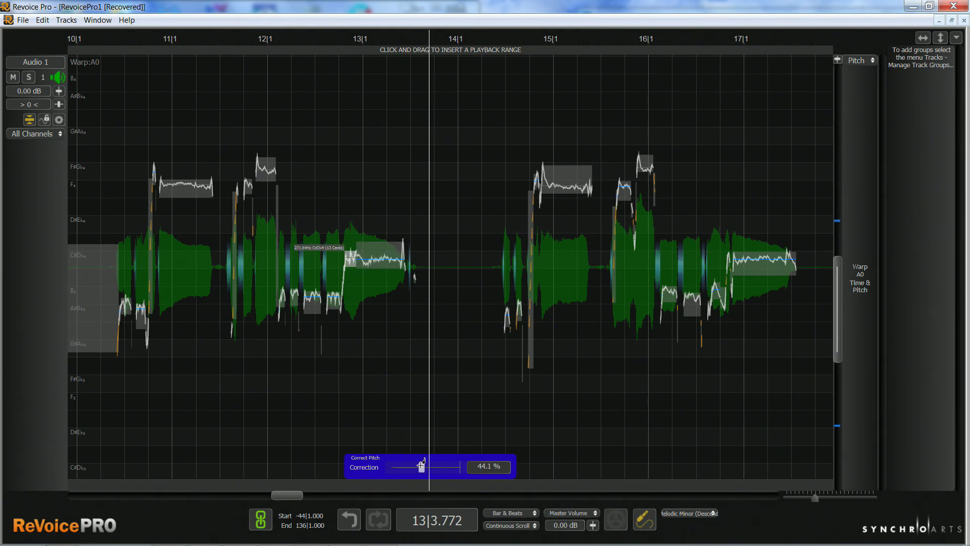
drag(426, 461, 428, 463)
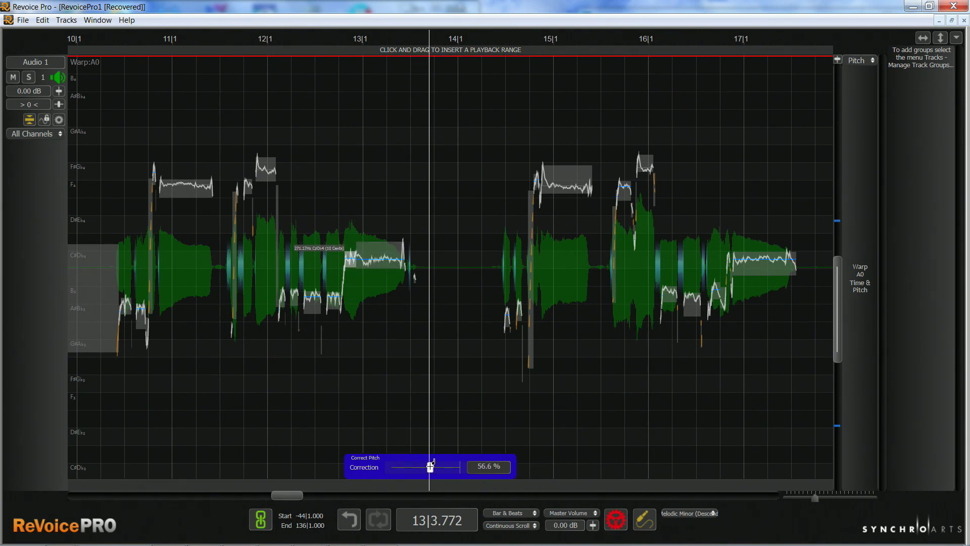
click(385, 254)
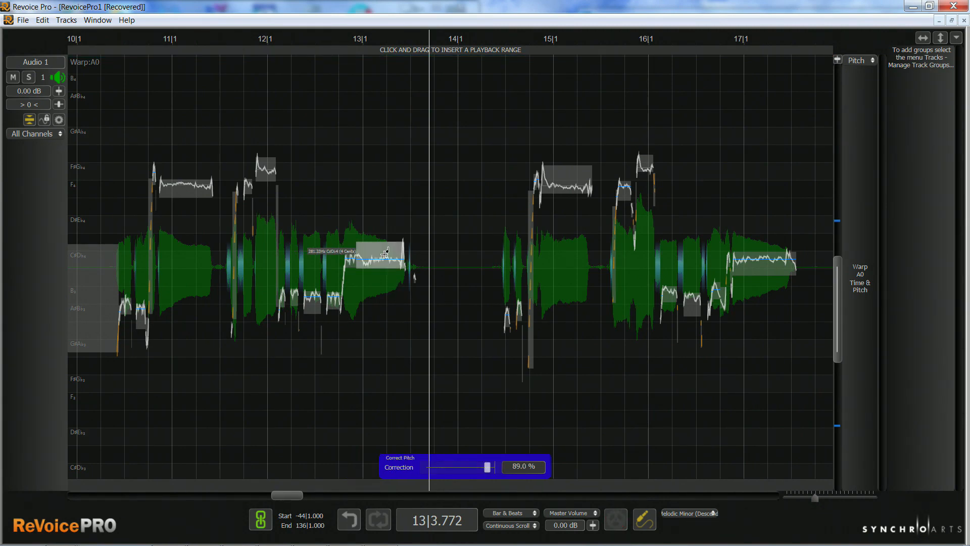
click(349, 255)
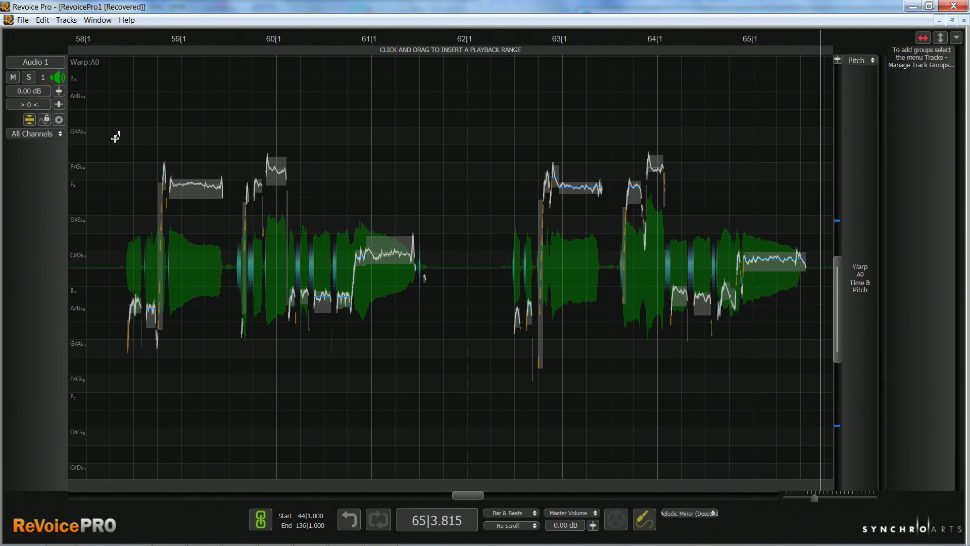
Apply pitch correction to all notes between bars 58 and 65, auditioning 100% and settling on 66.2%.
drag(108, 140, 767, 398)
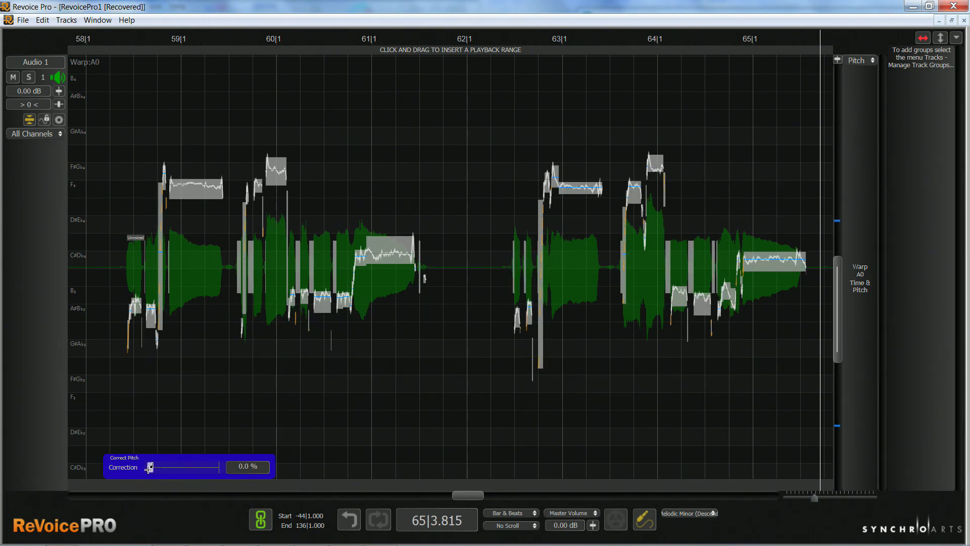
drag(149, 467, 249, 474)
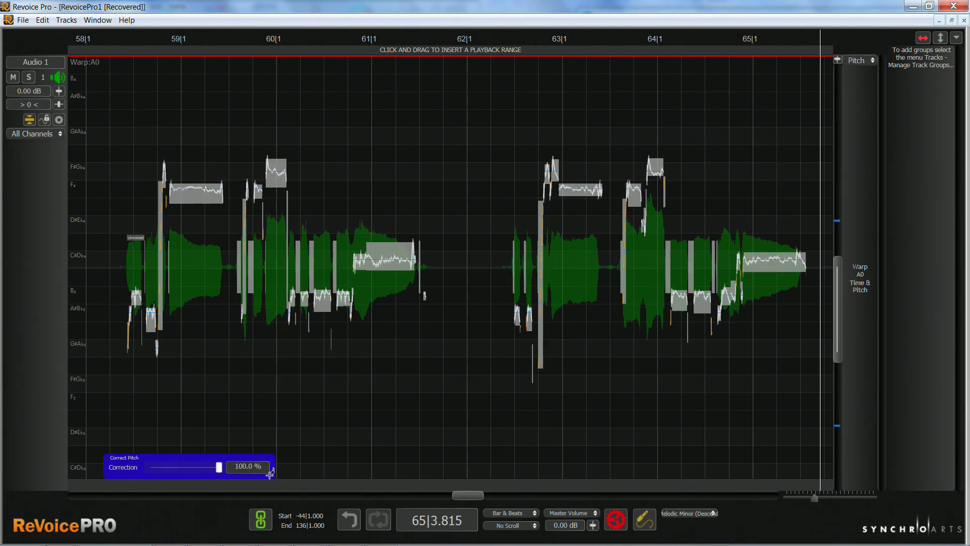
key(space)
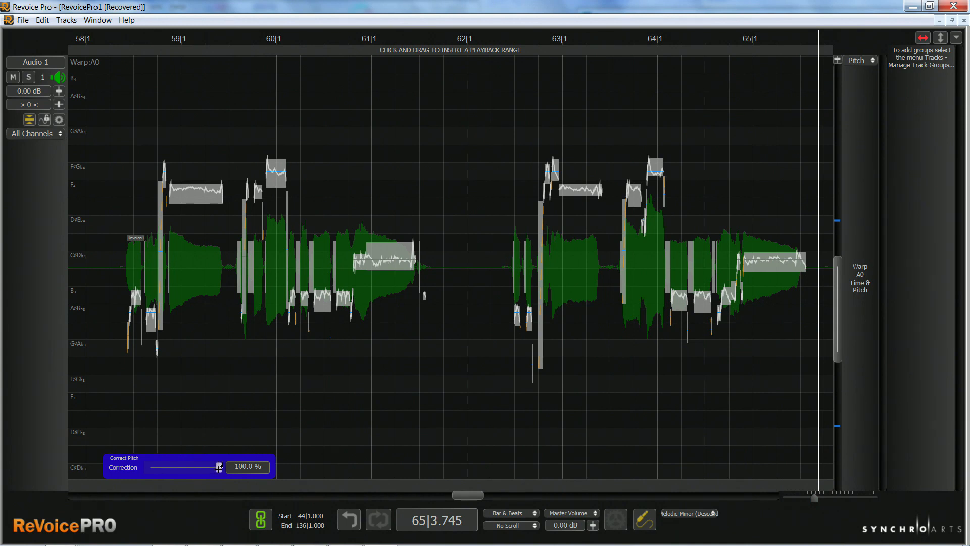
drag(219, 467, 195, 475)
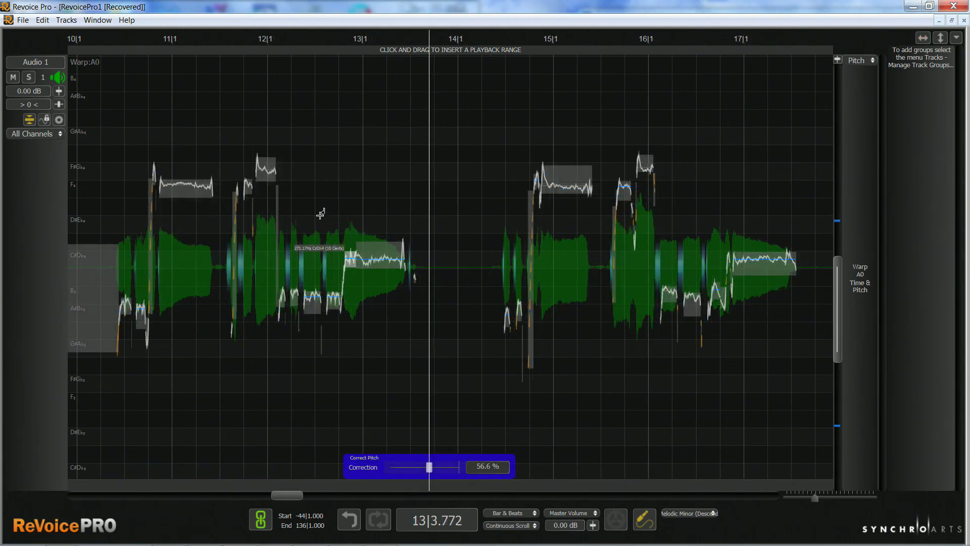
Play the vocal around bar 13, switch to Pro Tools and play the linked session from bar 97, stopping near bar 99.
click(319, 215)
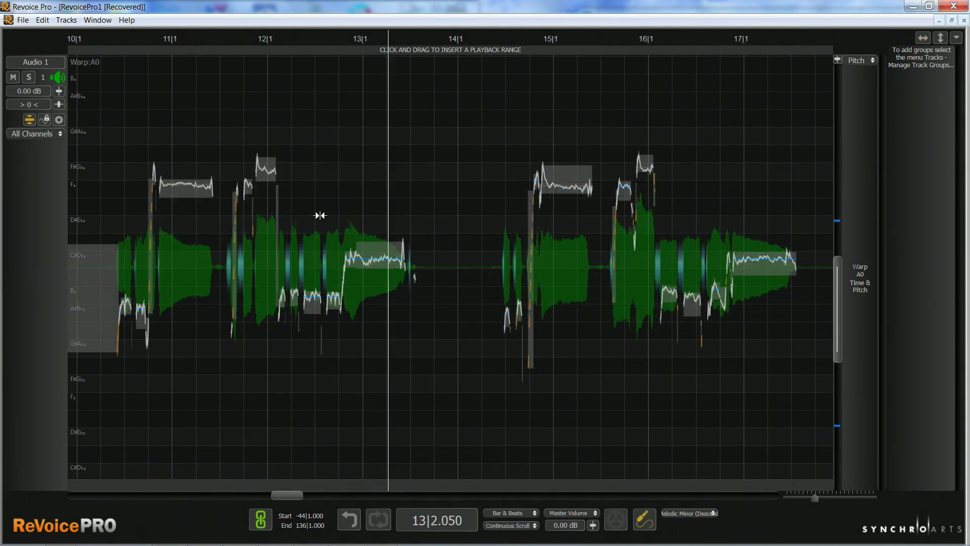
key(space)
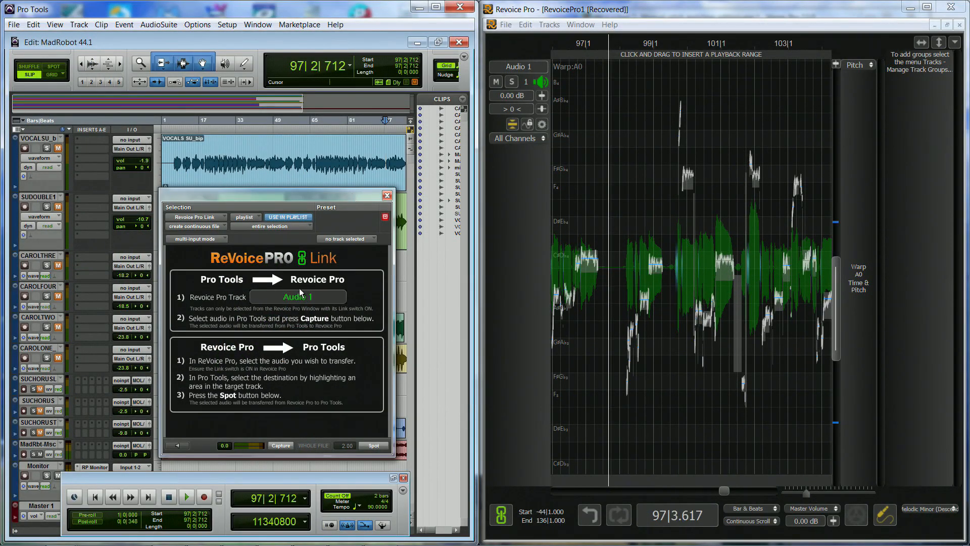
click(185, 498)
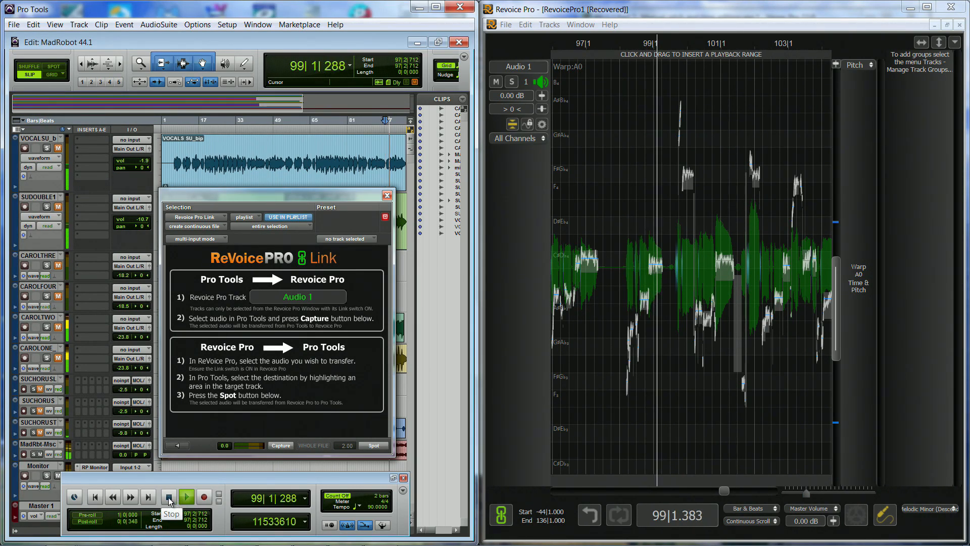
click(183, 497)
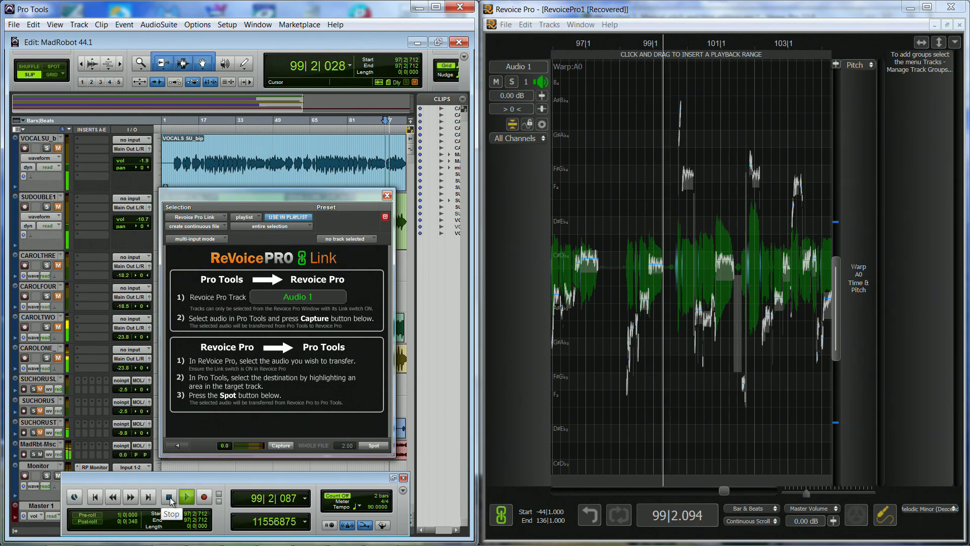
click(169, 497)
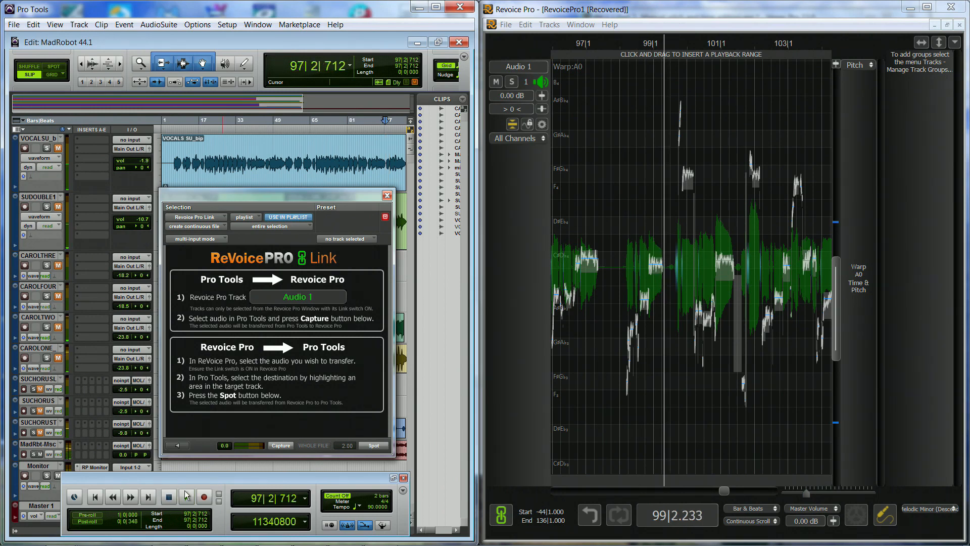
Return to a maximized Revoice Pro window and zoom in on the vocal phrase between bars 98 and 100.
click(927, 7)
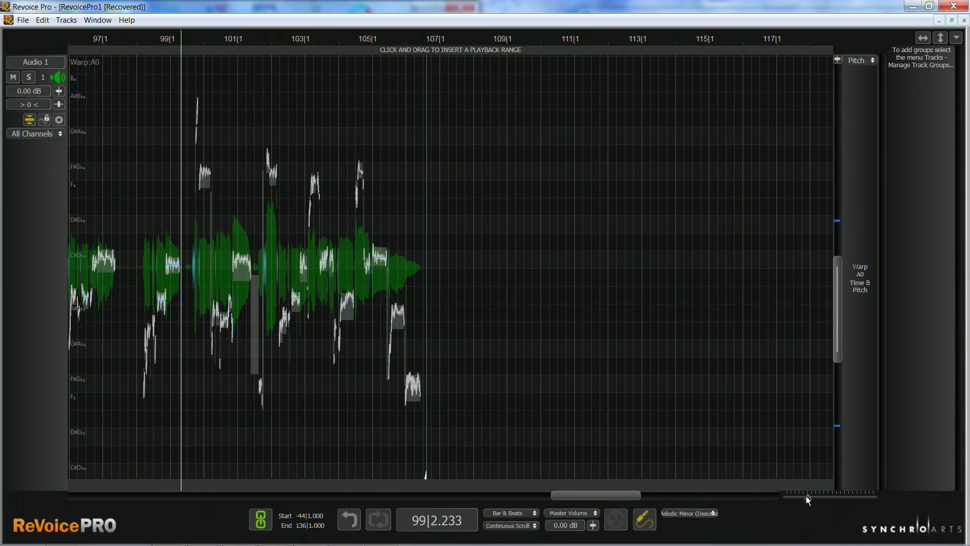
drag(807, 500, 821, 501)
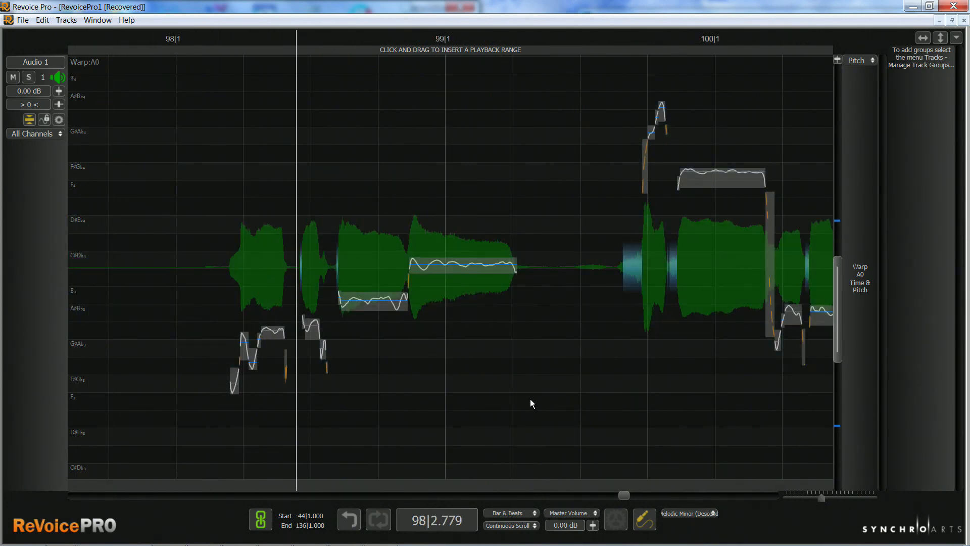
click(223, 302)
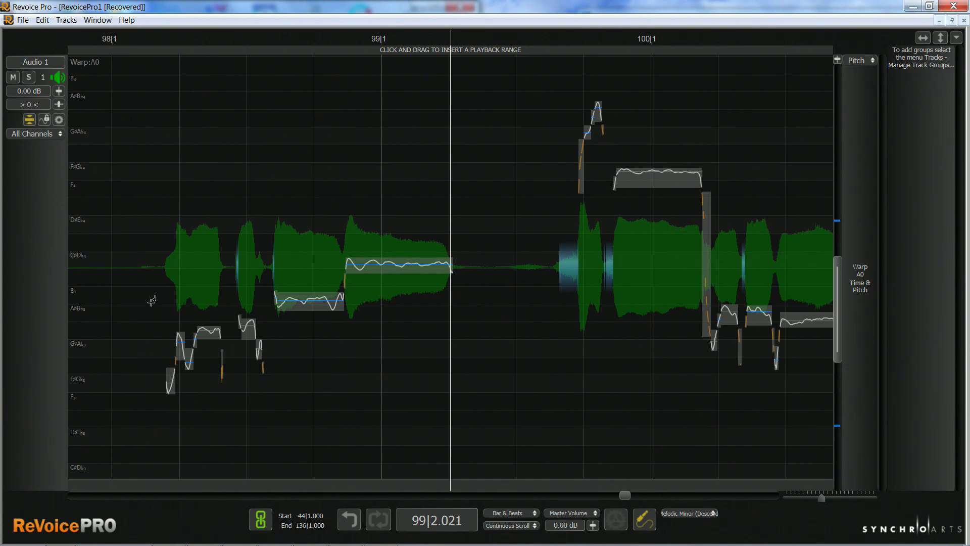
Try correcting the opening notes of the phrase after bar 98 by 100%, play them back and undo the correction.
drag(151, 301, 264, 412)
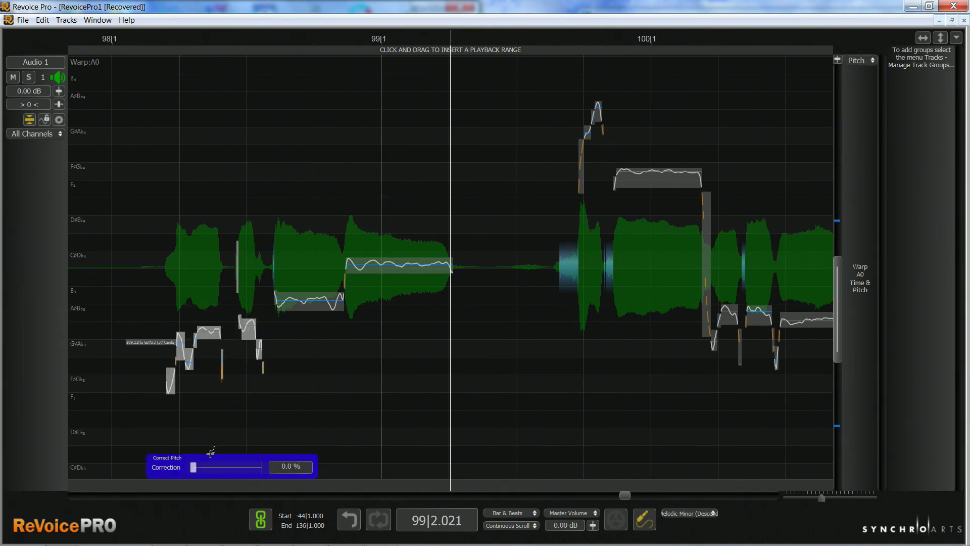
drag(192, 467, 262, 467)
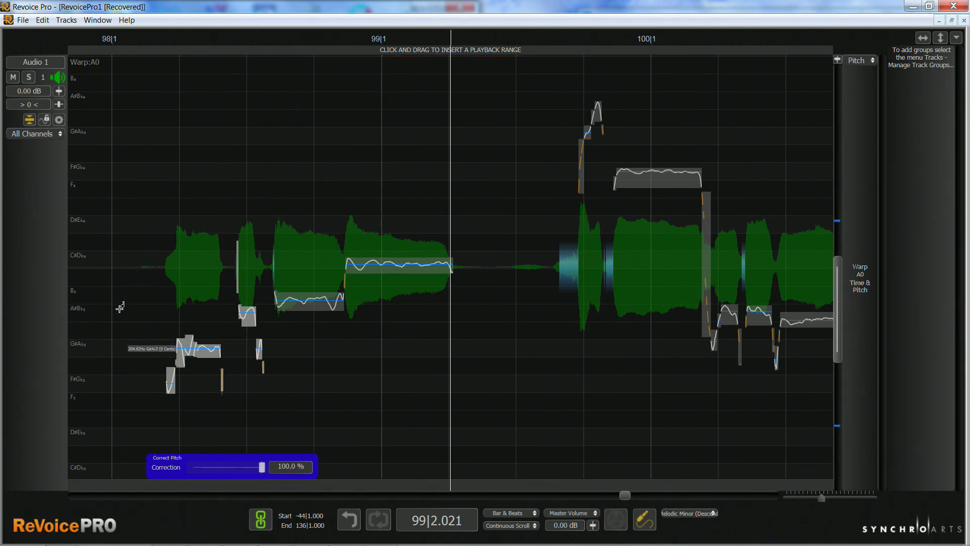
key(space)
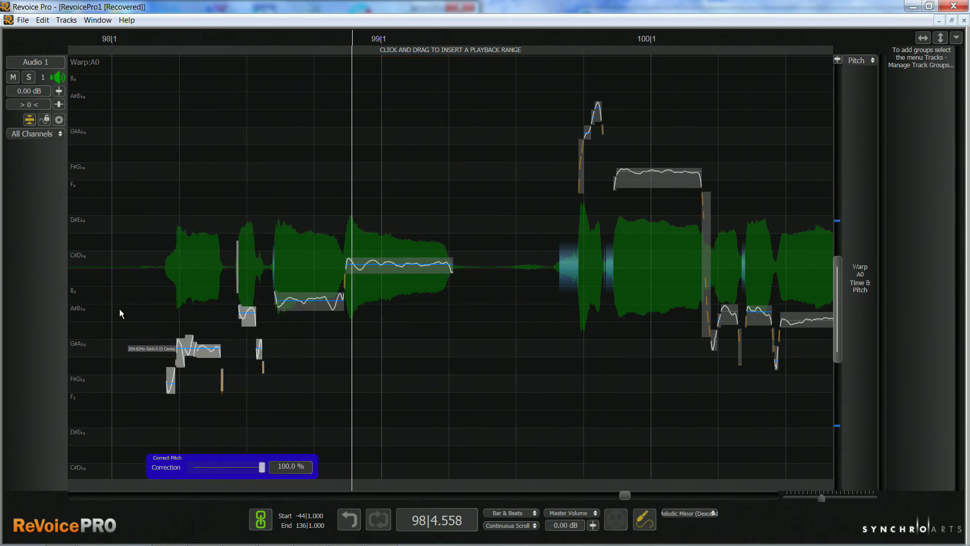
ctrl+alt+click(119, 309)
ctrl+alt+click(121, 308)
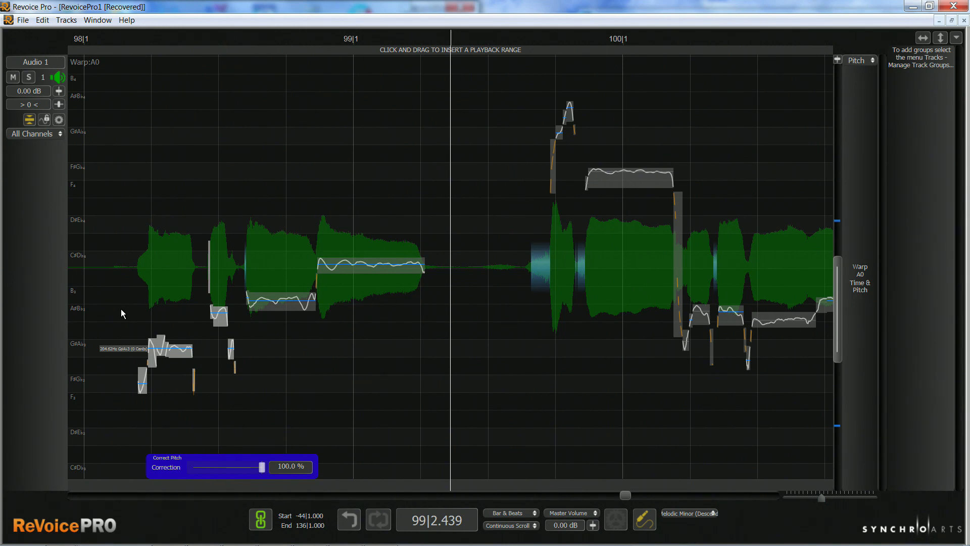
key(ctrl+z)
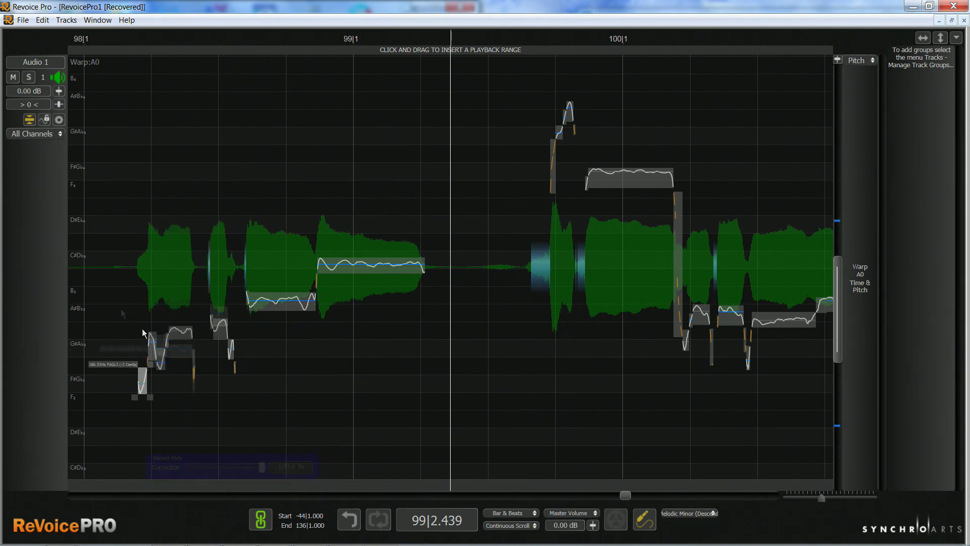
Raise the pitch of the connected notes opening the phrase after bar 98 by about one semitone, bringing the longest near A#.
click(160, 352)
drag(161, 353, 162, 341)
drag(187, 334, 187, 314)
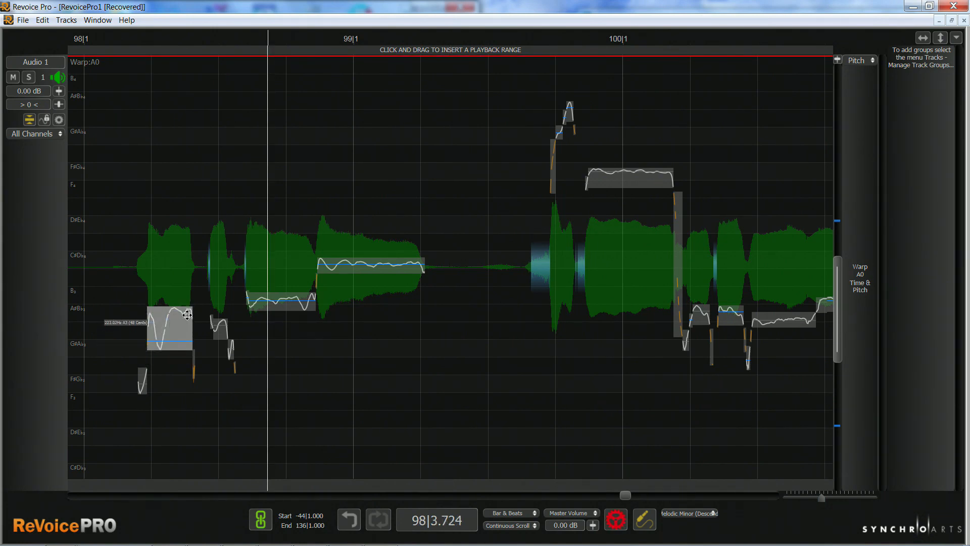
click(103, 333)
Play back the raised opening notes after bar 98 and inspect the pitch of the first one.
key(space)
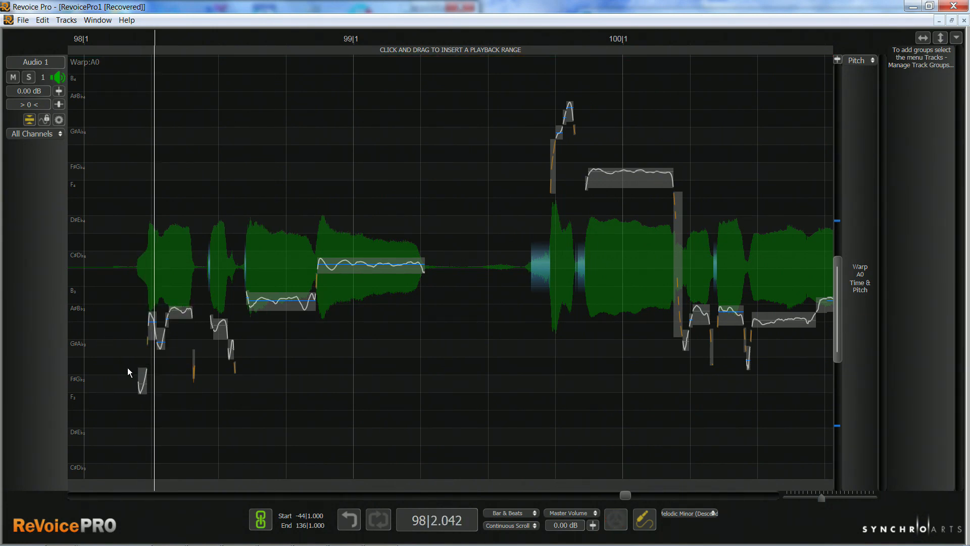
key(space)
key(space)
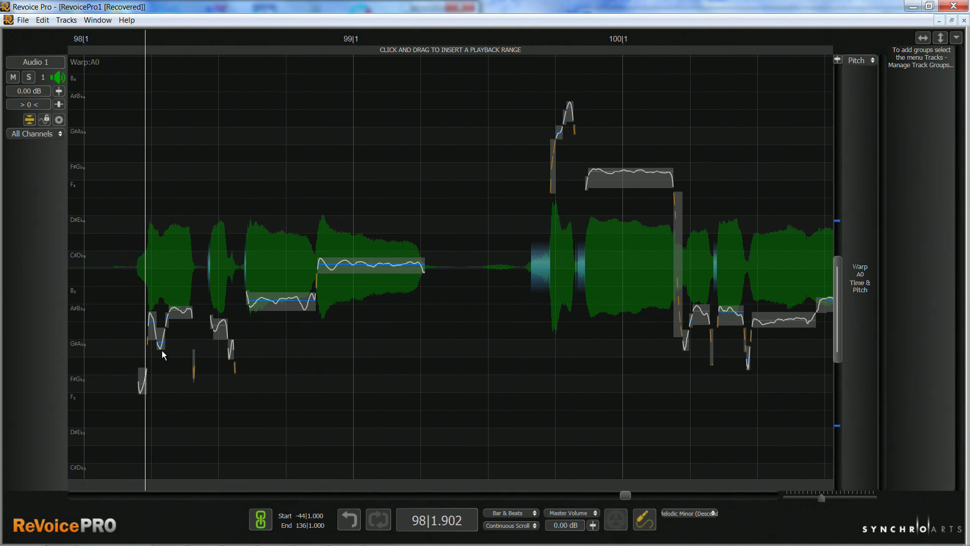
key(space)
mouse_move(149, 329)
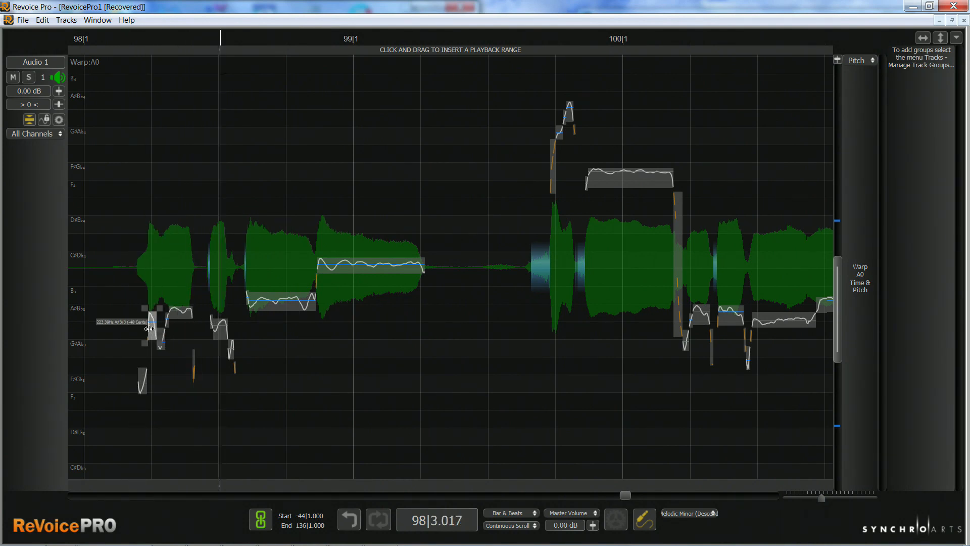
Lower the second note of the phrase opening after bar 98 to about G# and smooth-join it to the next note.
drag(149, 328, 152, 350)
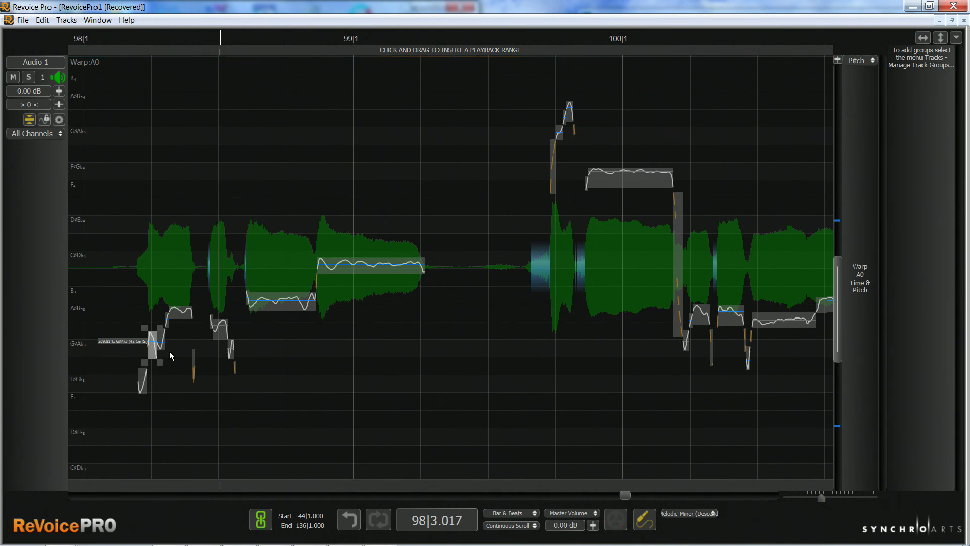
key(space)
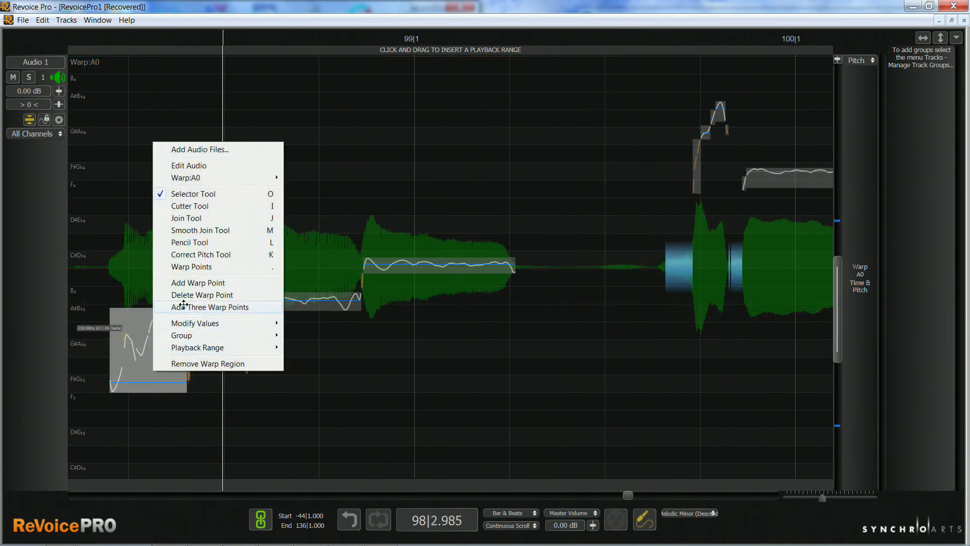
click(198, 231)
Play back the opening of the phrase after bar 98 to audition the smooth-joined notes.
key(space)
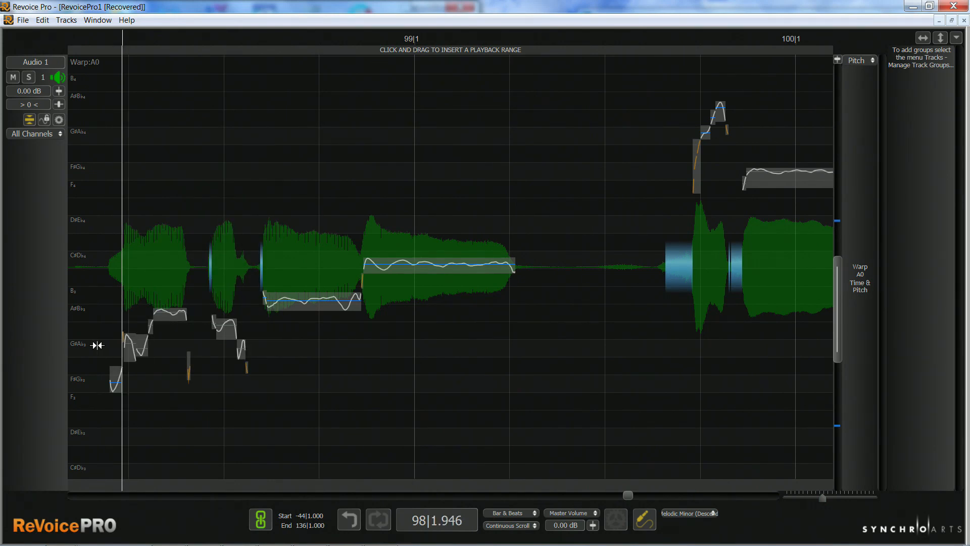
key(space)
key(space)
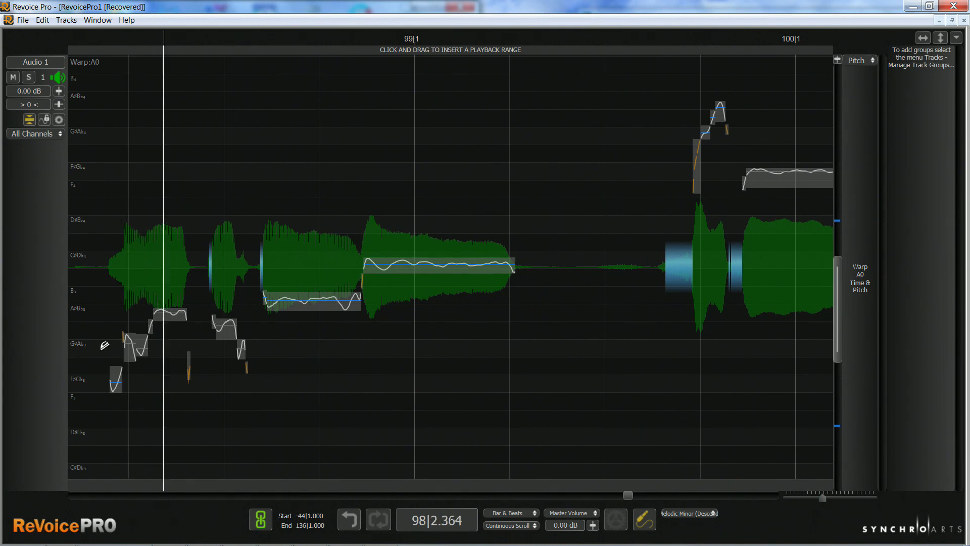
key(space)
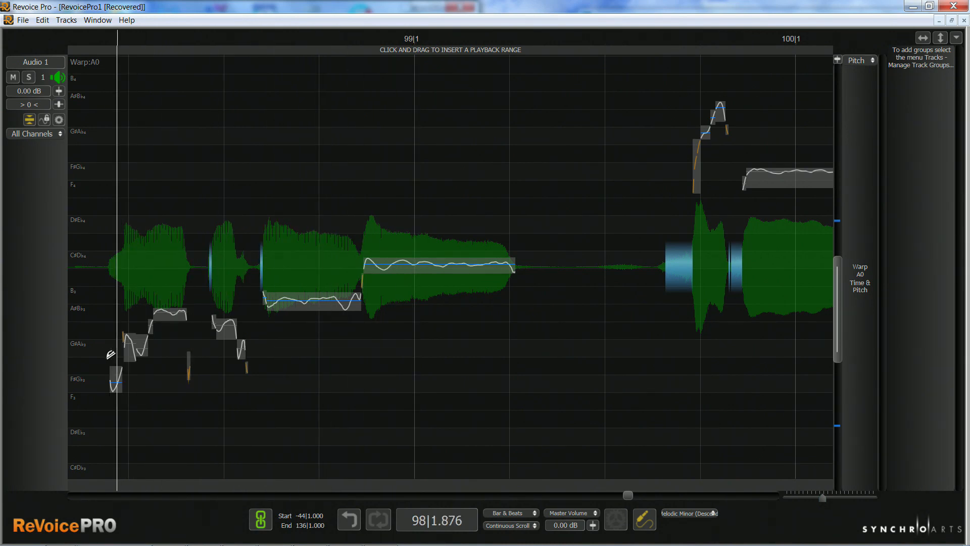
key(space)
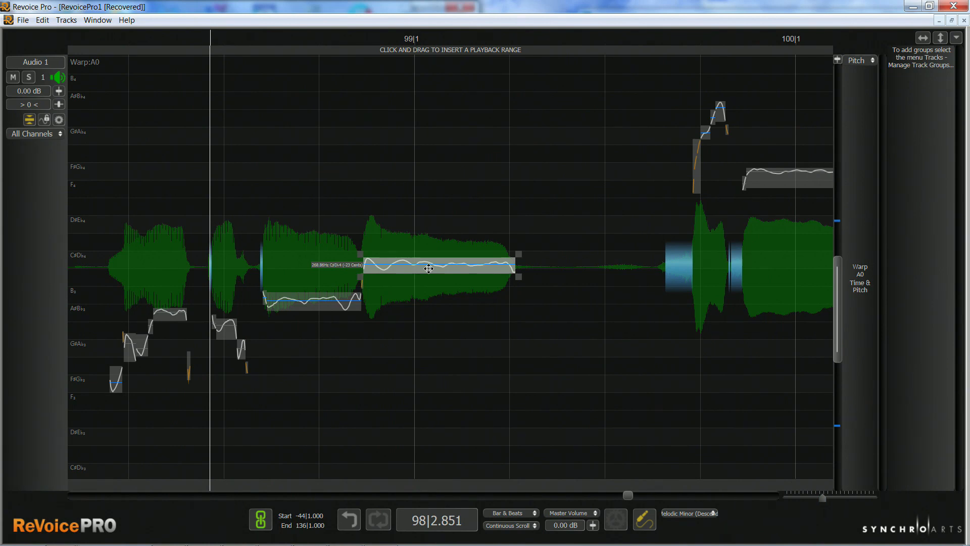
Enable Tuning Preview in the preferences and switch the output level control from Master Volume to Tuning Preview.
mouse_move(429, 268)
mouse_down()
mouse_move(431, 220)
mouse_move(427, 311)
mouse_move(427, 269)
mouse_up()
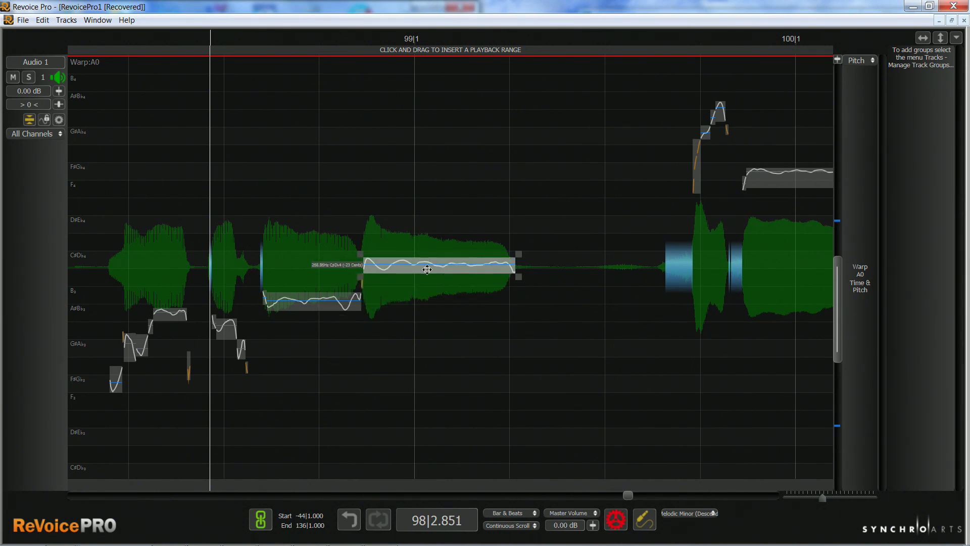
click(42, 20)
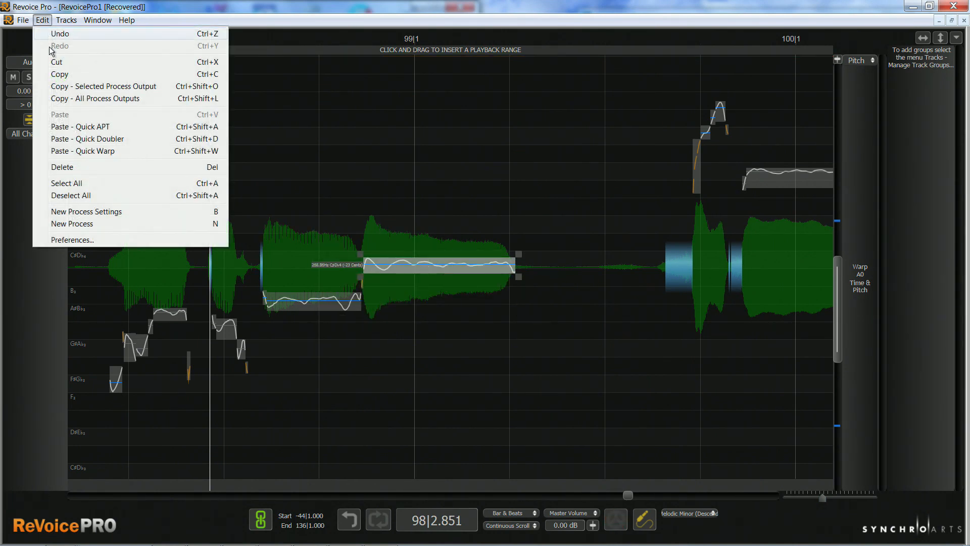
click(84, 241)
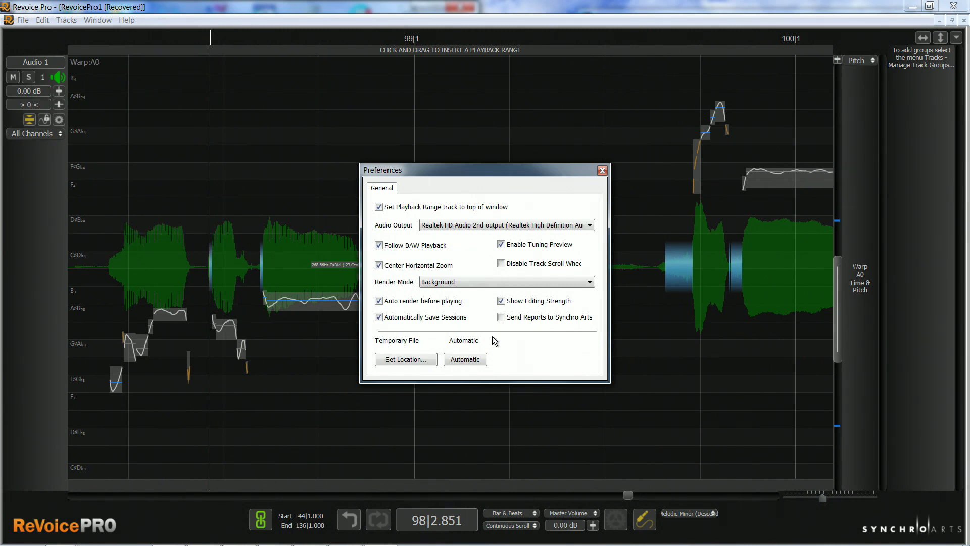
click(501, 245)
key(Escape)
click(586, 514)
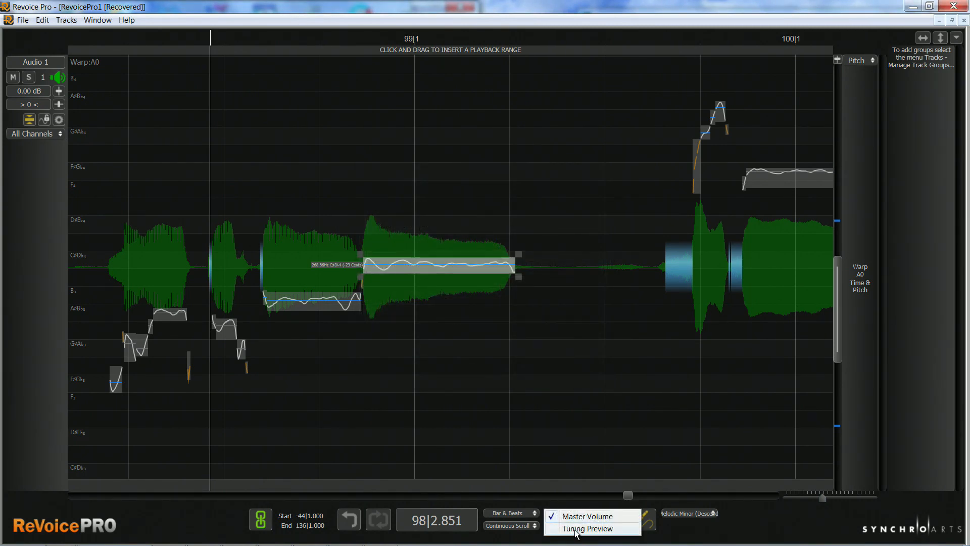
click(575, 529)
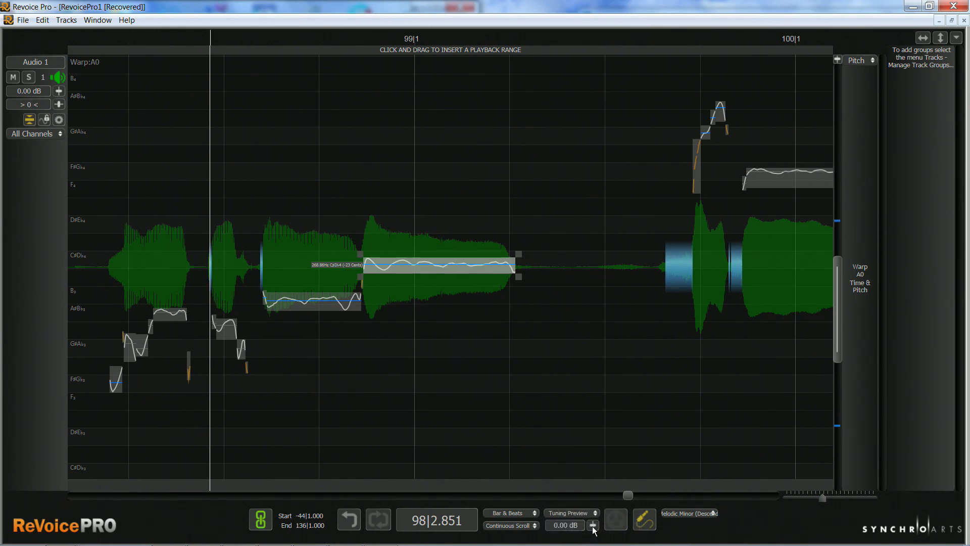
click(594, 526)
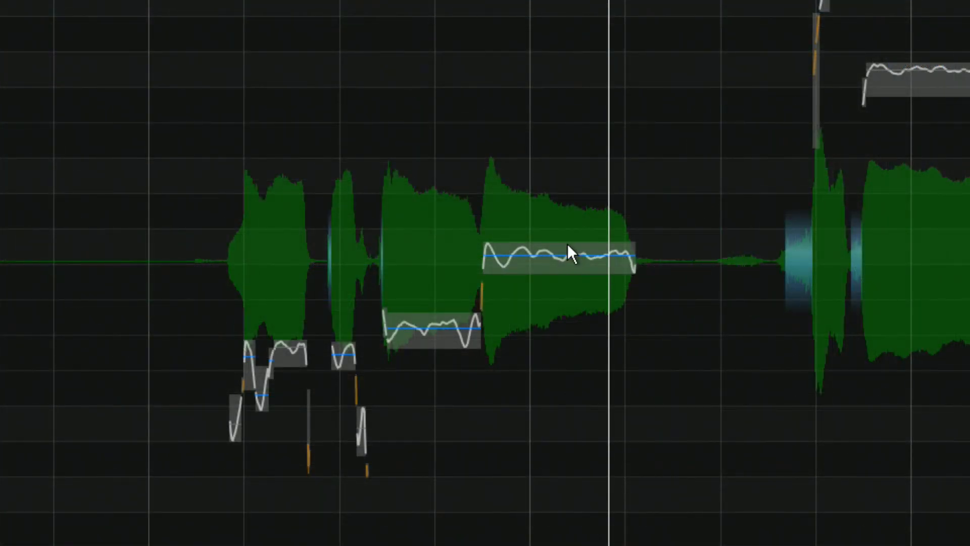
Try shifting the long sustained note near C# to -26 cents and adjusting the timing of its start.
click(555, 253)
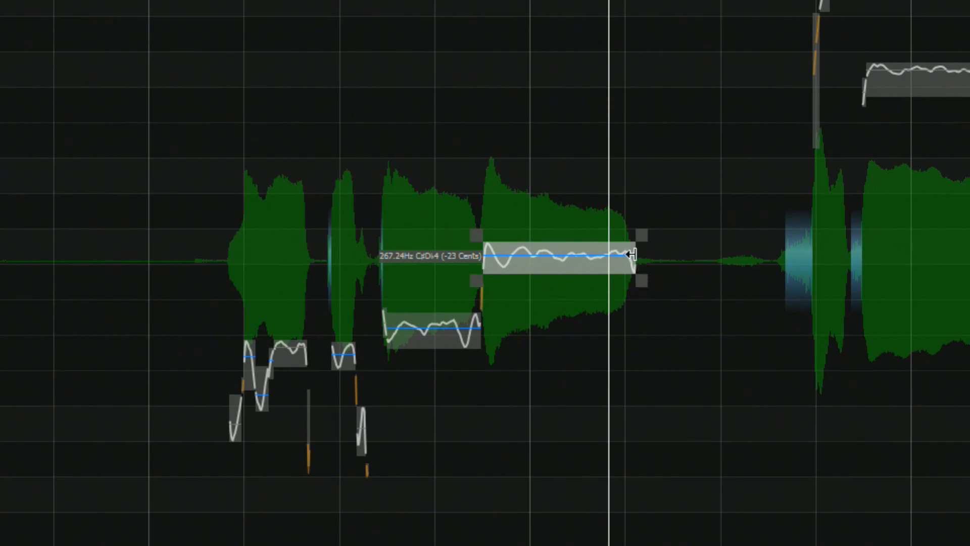
mouse_move(534, 264)
mouse_down()
mouse_move(554, 264)
mouse_move(516, 265)
mouse_up()
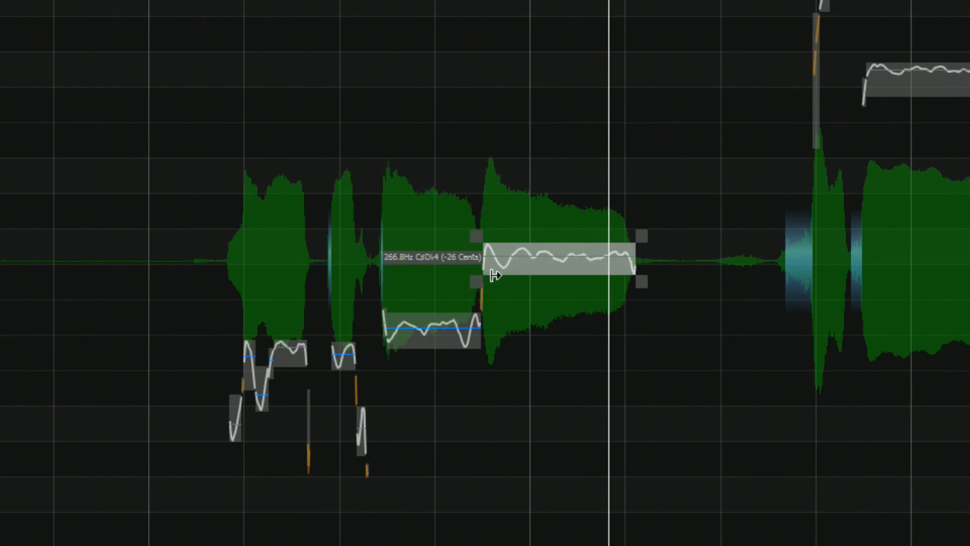
mouse_move(482, 266)
mouse_down()
mouse_move(515, 268)
mouse_move(480, 267)
mouse_up()
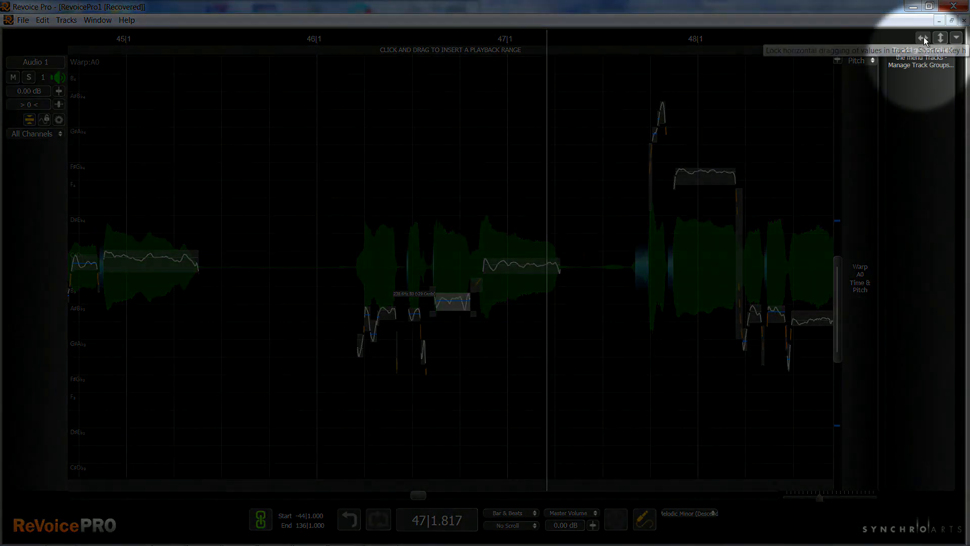
Lock horizontal note movement so that only vertical pitch edits are possible.
click(924, 39)
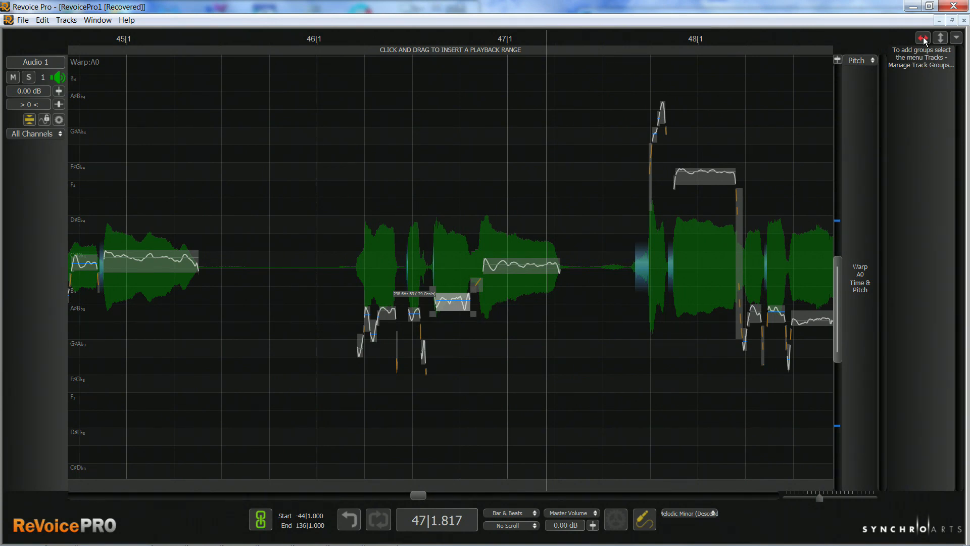
click(941, 38)
click(922, 40)
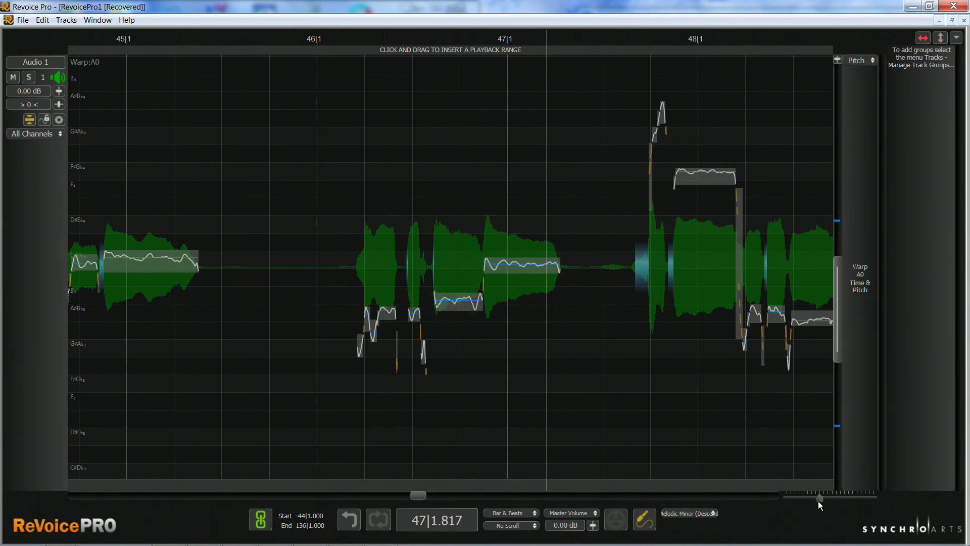
Widen the vibrato of the long note near C# around bar 47 and play it back.
drag(819, 499, 821, 498)
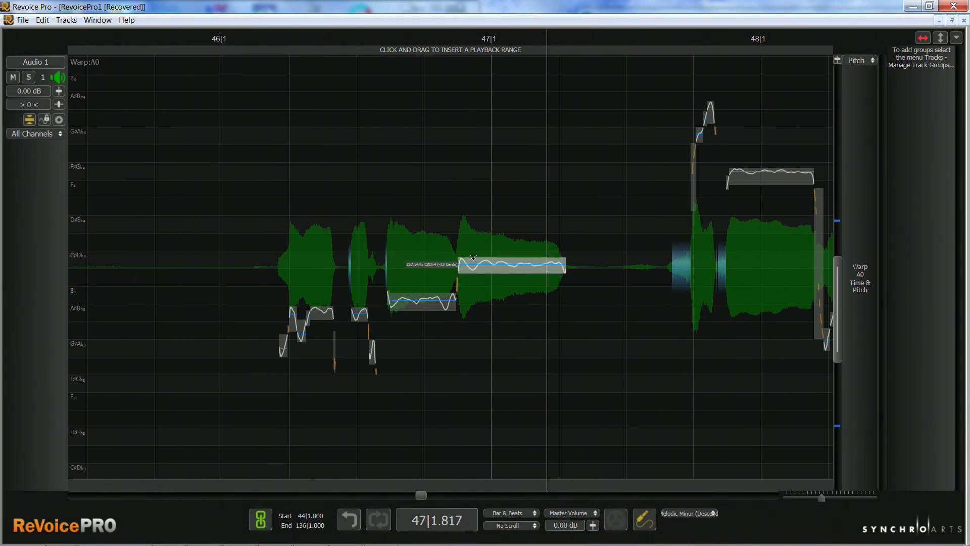
drag(474, 258, 488, 249)
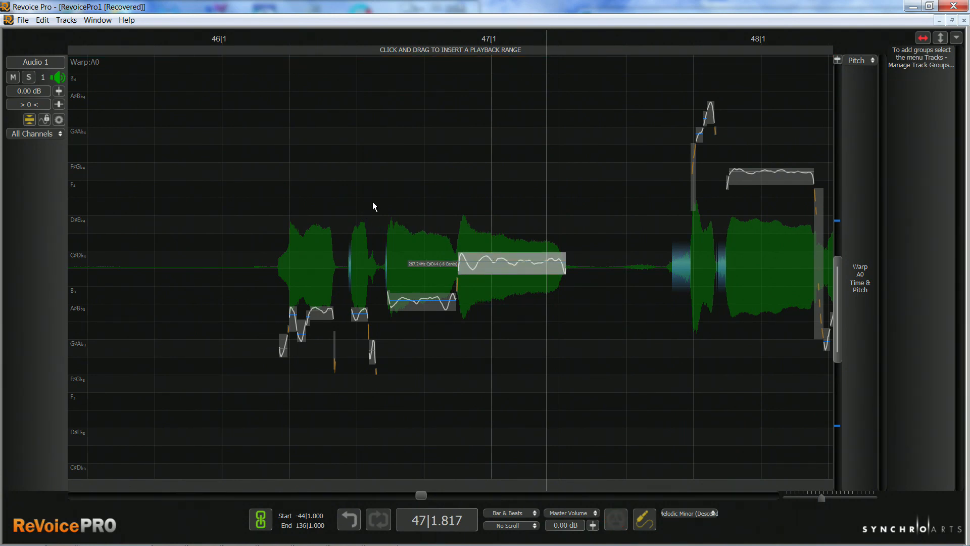
click(376, 206)
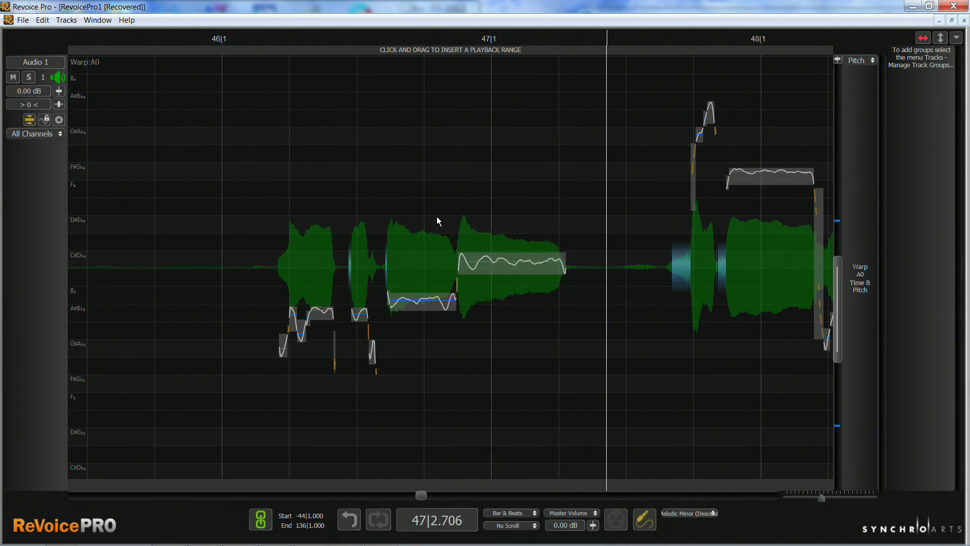
Compare the original and wider vibrato on the long note around bar 47 by undoing, playing and redoing the change.
key(ctrl+z)
click(387, 204)
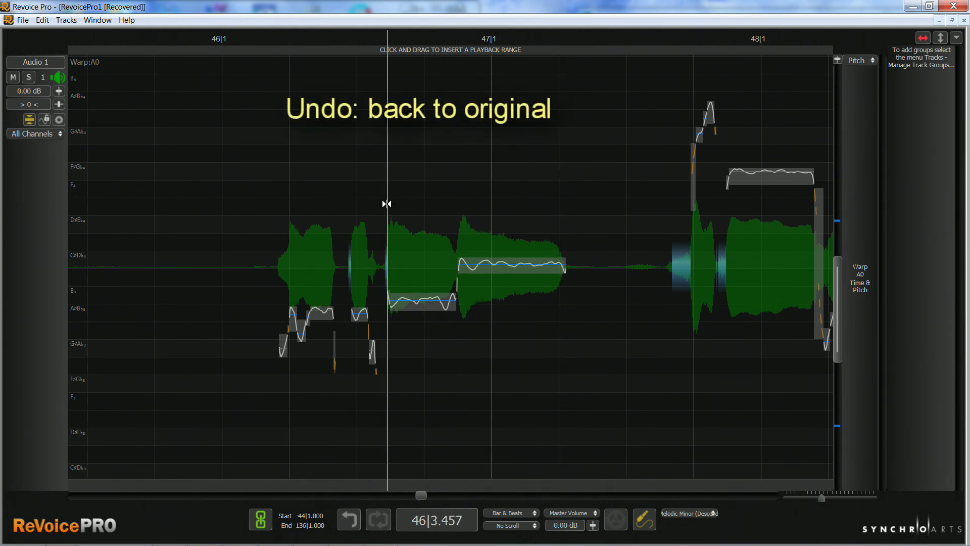
click(43, 19)
click(56, 45)
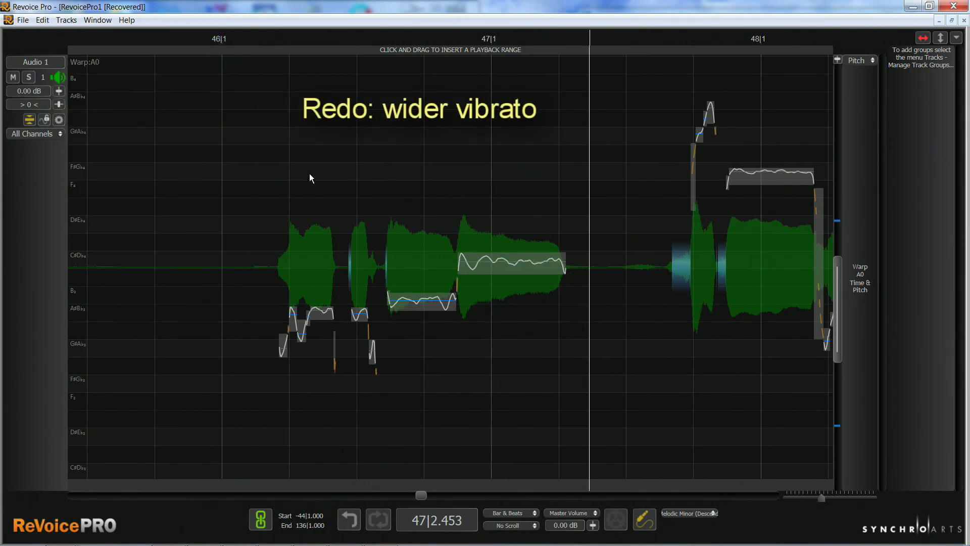
click(380, 193)
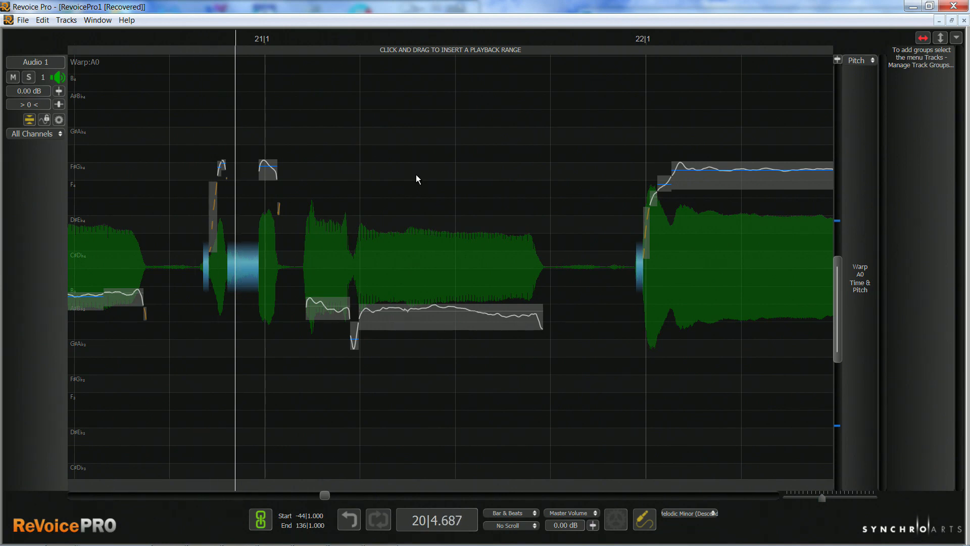
Try raising the drooping end of the long A# note after bar 21 to level its pitch, and play it back.
key(space)
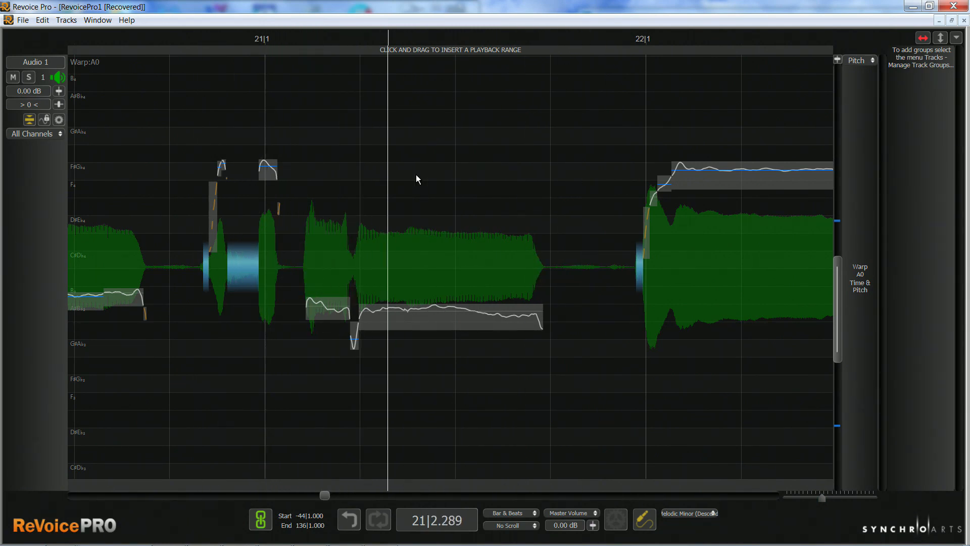
click(539, 318)
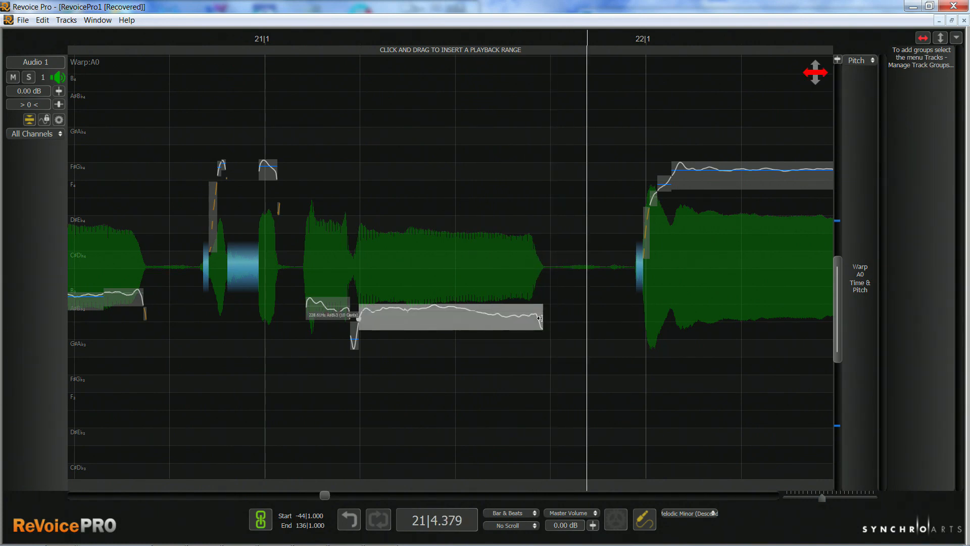
drag(541, 317, 542, 312)
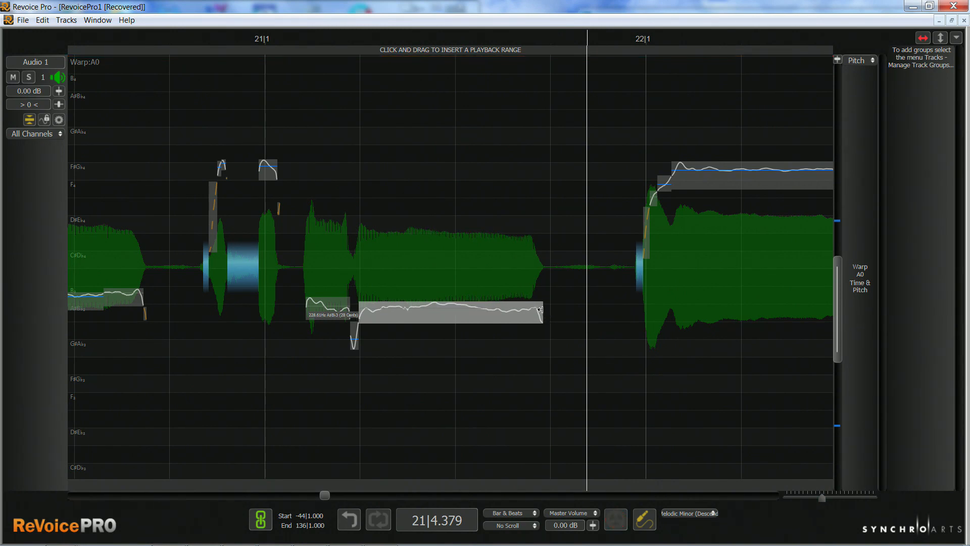
key(space)
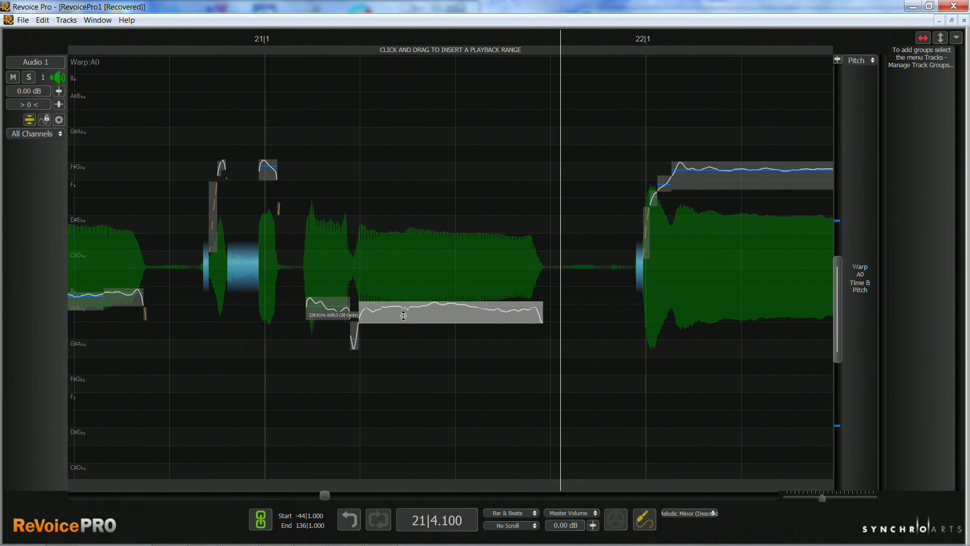
Try lowering the levelled long note after bar 21 to A# at 0 cents and play the result.
drag(436, 315, 441, 322)
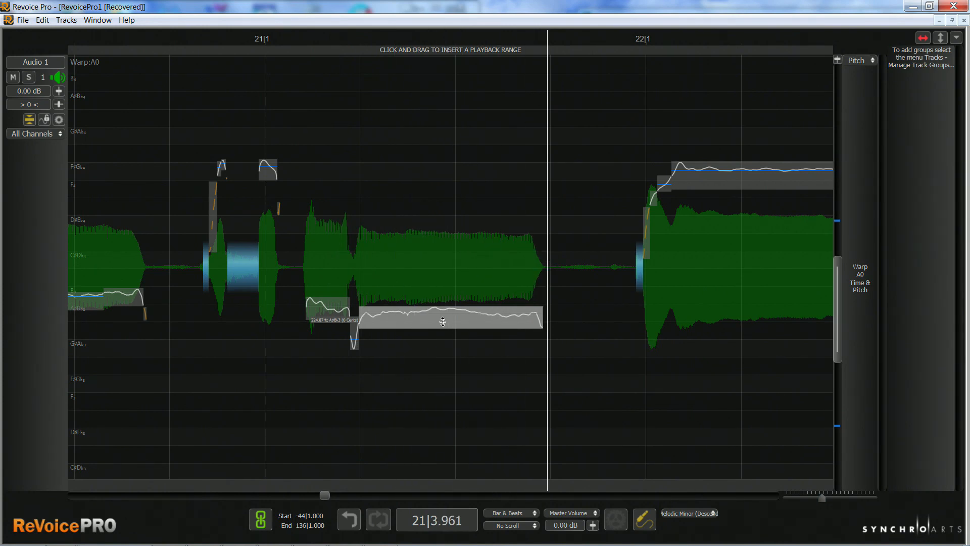
key(space)
key(space)
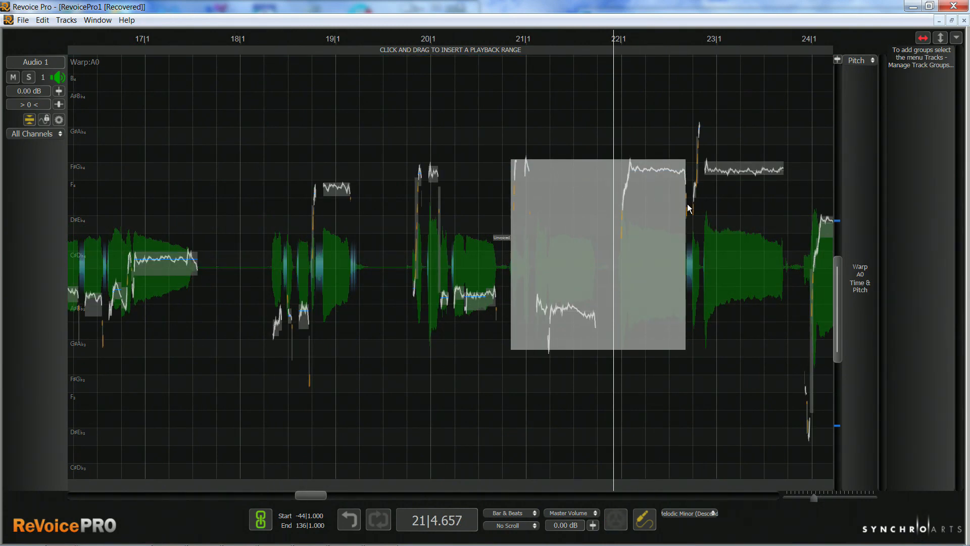
Play the passage after bar 22, select the notes from bar 20 through bar 21 together and examine their Group options.
drag(681, 204, 667, 137)
key(space)
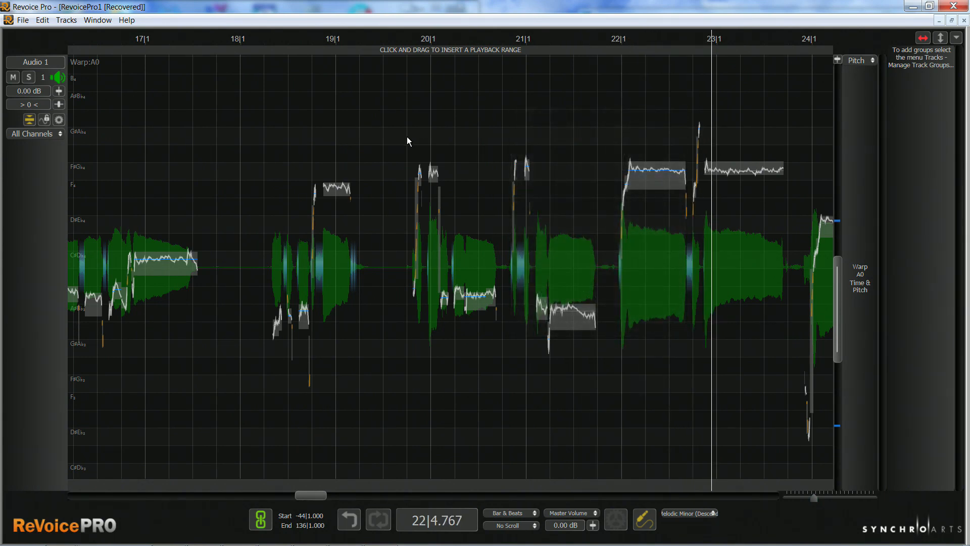
drag(408, 141, 562, 331)
right_click(520, 271)
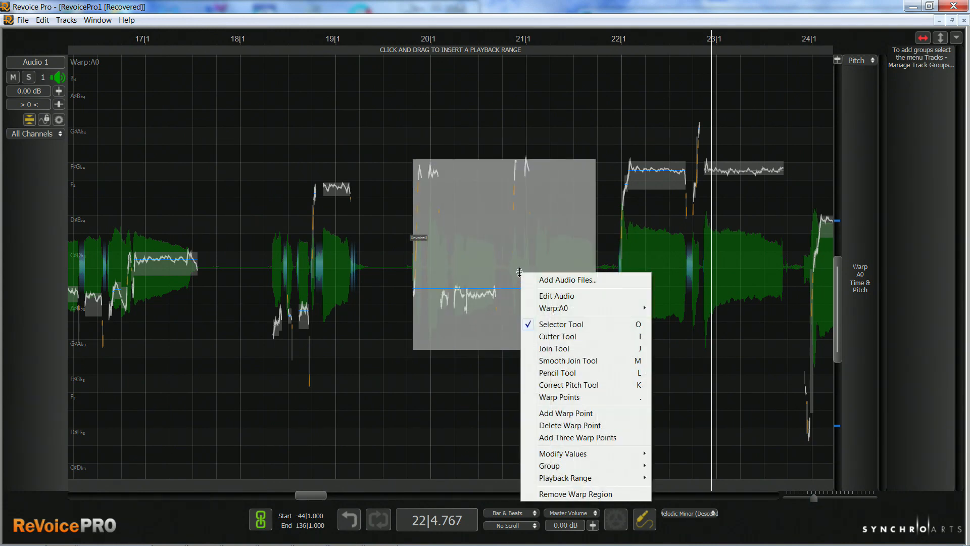
mouse_move(585, 469)
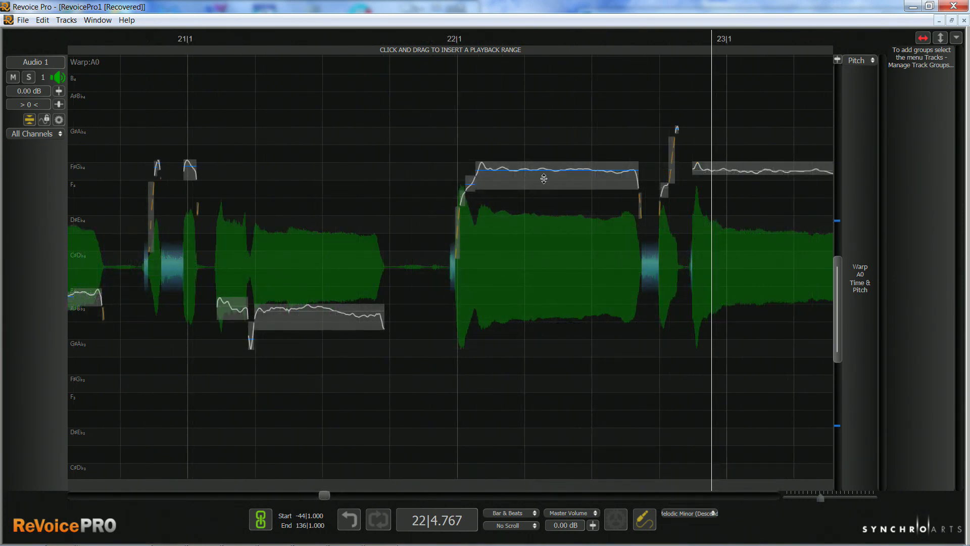
Split the long F# note after bar 22 into three parts with the Cutter Tool.
right_click(538, 177)
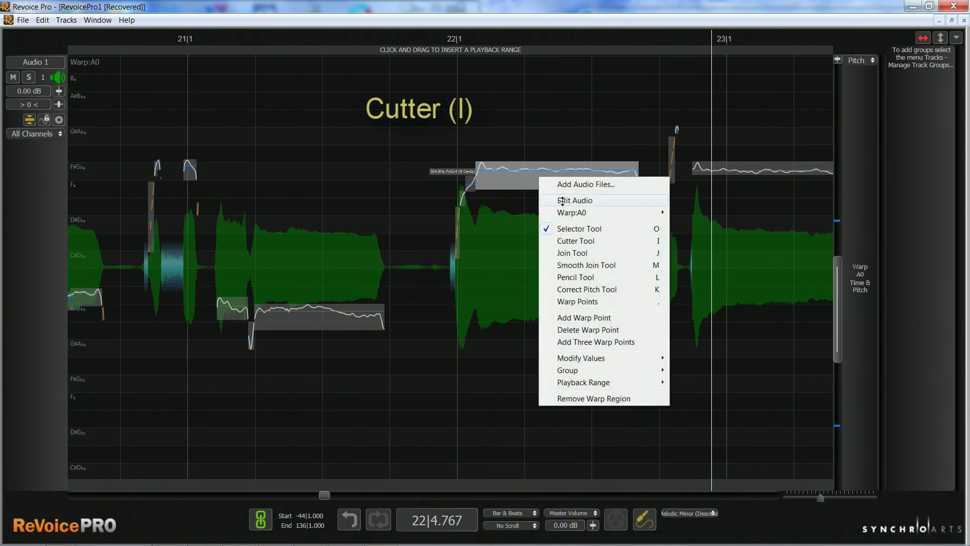
click(571, 241)
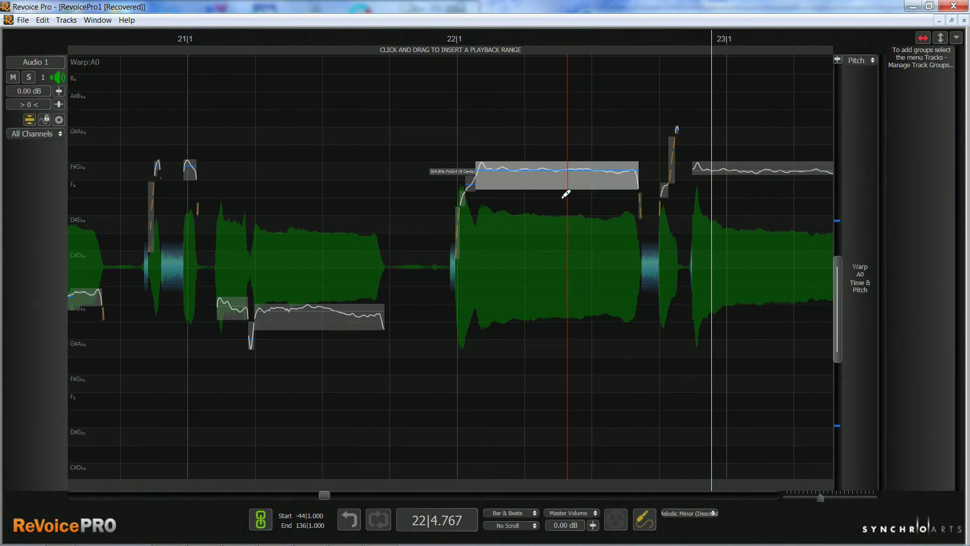
click(539, 175)
click(587, 178)
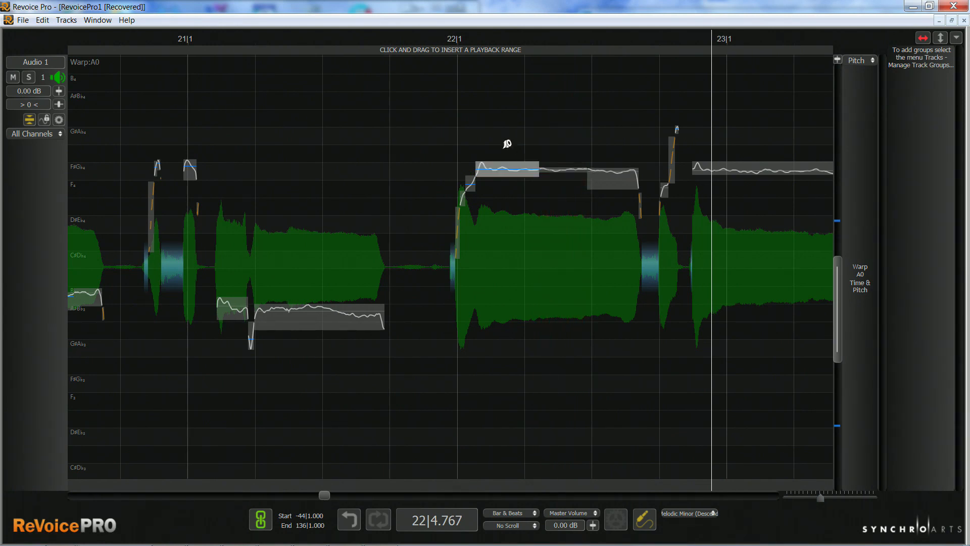
Join the pieces of the long note after bar 22 and the connected notes after bar 21 with the Join Tool.
key(j)
drag(482, 168, 622, 187)
drag(226, 356, 333, 306)
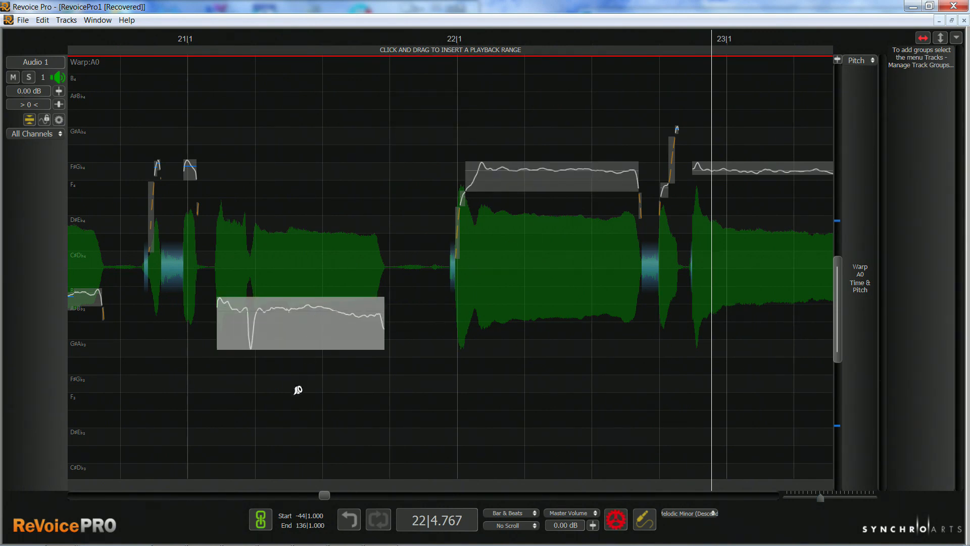
Redraw the pitch curves of the long note after bar 28 and the note leading into bar 29 with the Pencil Tool, and play the result.
right_click(436, 359)
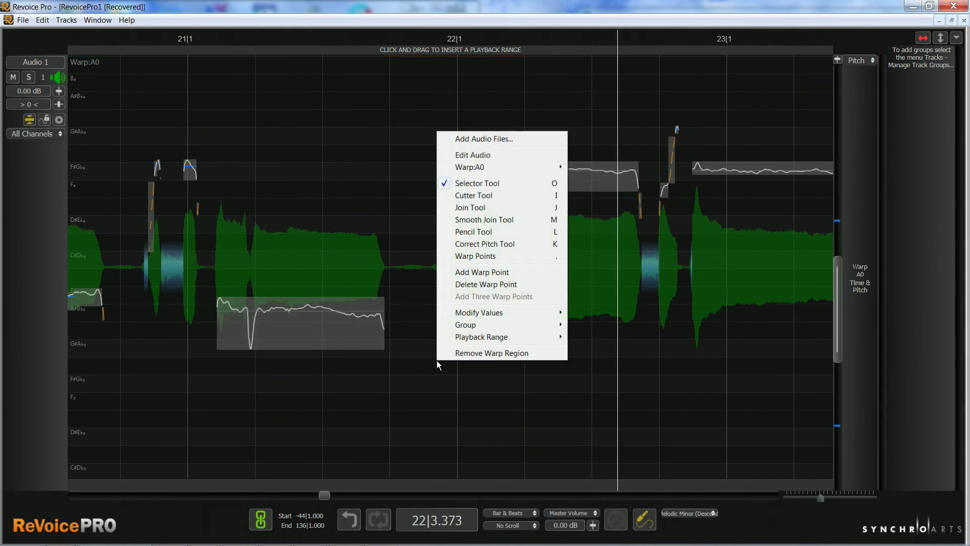
click(473, 231)
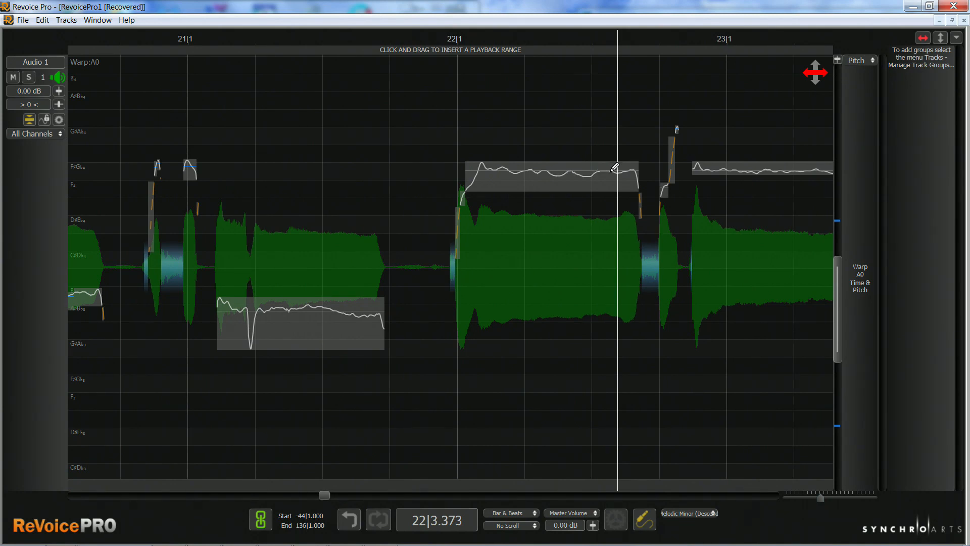
key(space)
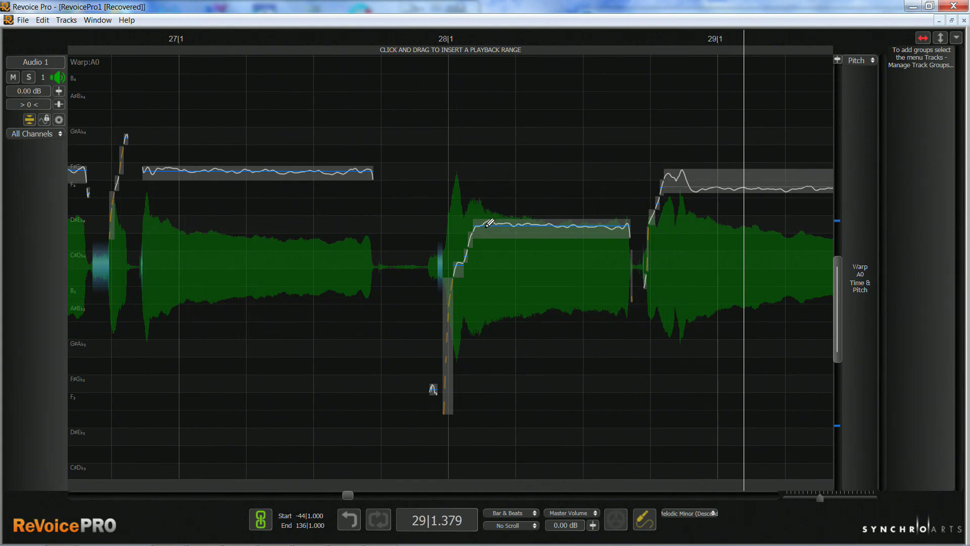
drag(493, 228, 558, 232)
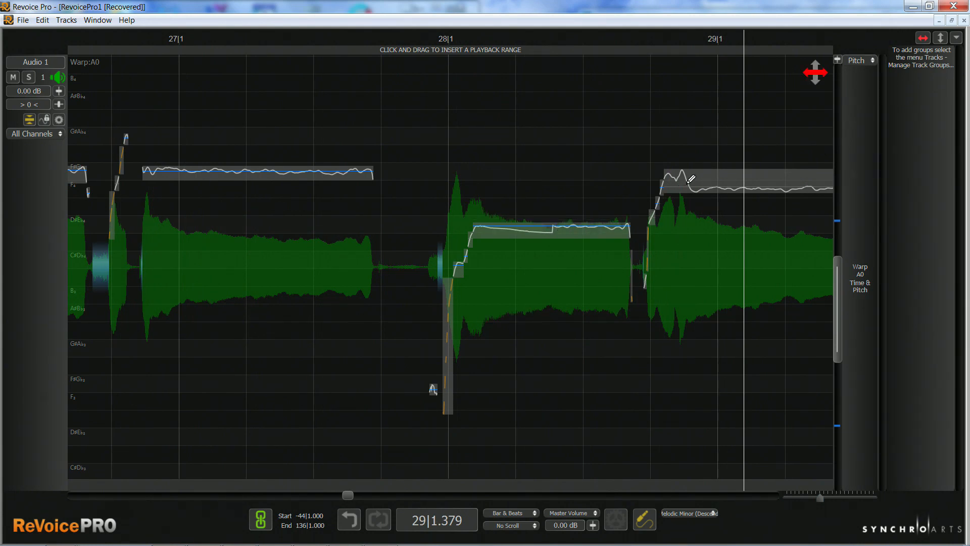
mouse_move(690, 178)
mouse_down()
mouse_move(696, 192)
mouse_move(743, 167)
mouse_move(792, 170)
mouse_up()
key(space)
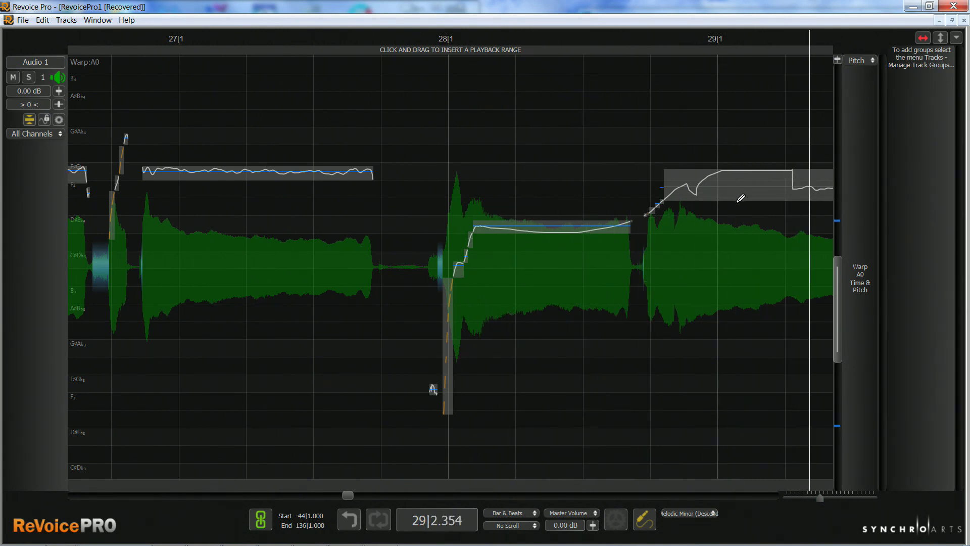
key(space)
key(space)
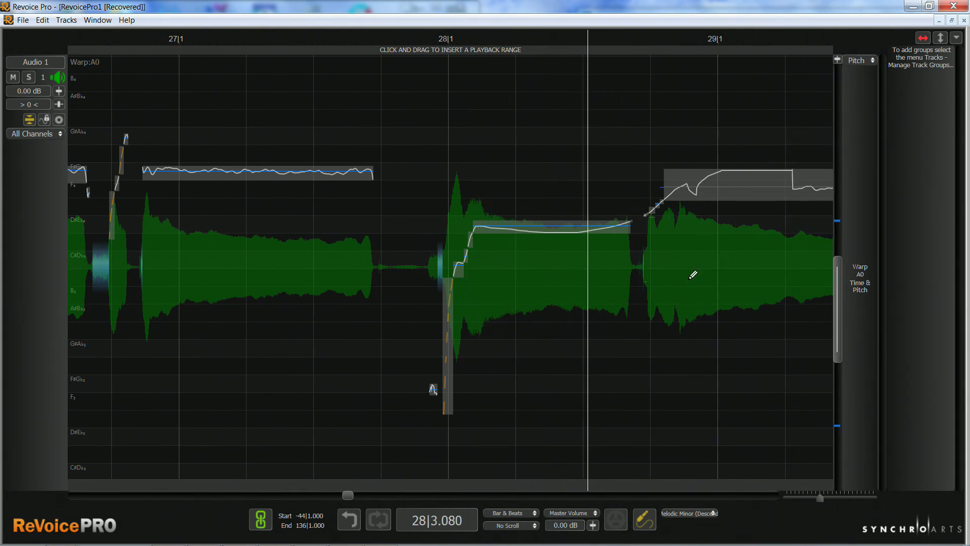
Redraw the pitch curve at the end of the note after bar 29 and at the start of the long note after bar 28.
drag(820, 498, 819, 498)
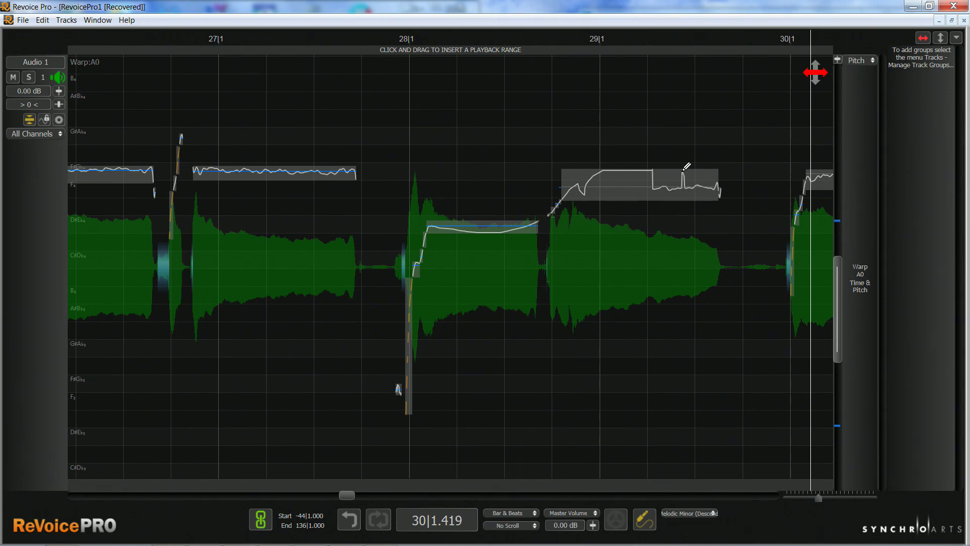
drag(682, 168, 729, 164)
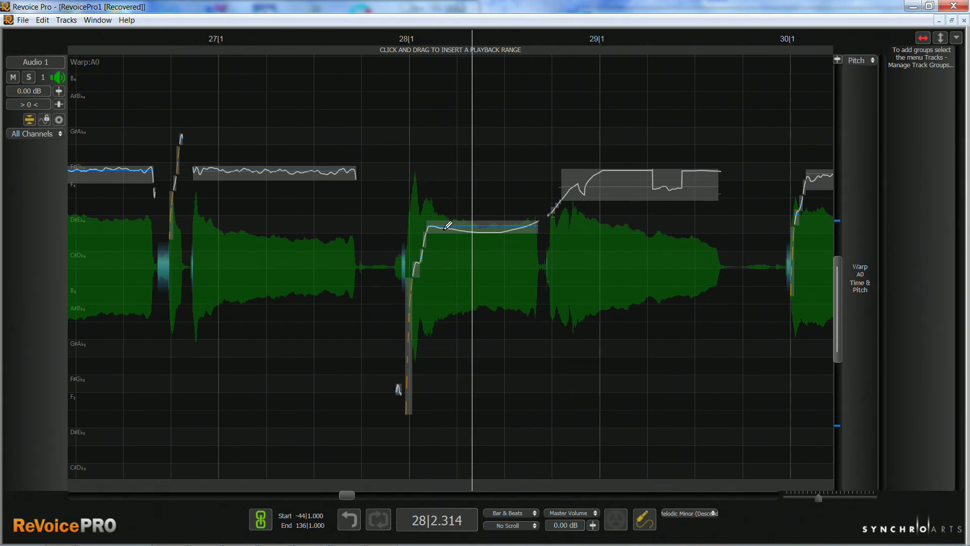
mouse_move(443, 228)
mouse_down()
mouse_move(443, 215)
mouse_move(481, 214)
mouse_up()
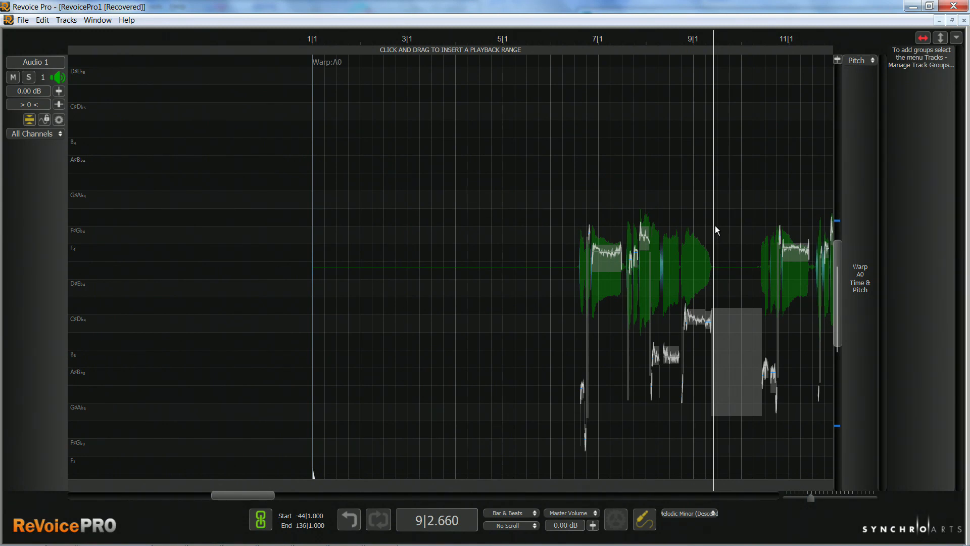
Add warp points at 9|2.660, in the gap before the last note of the phrase, and at about 8|2.302.
right_click(716, 228)
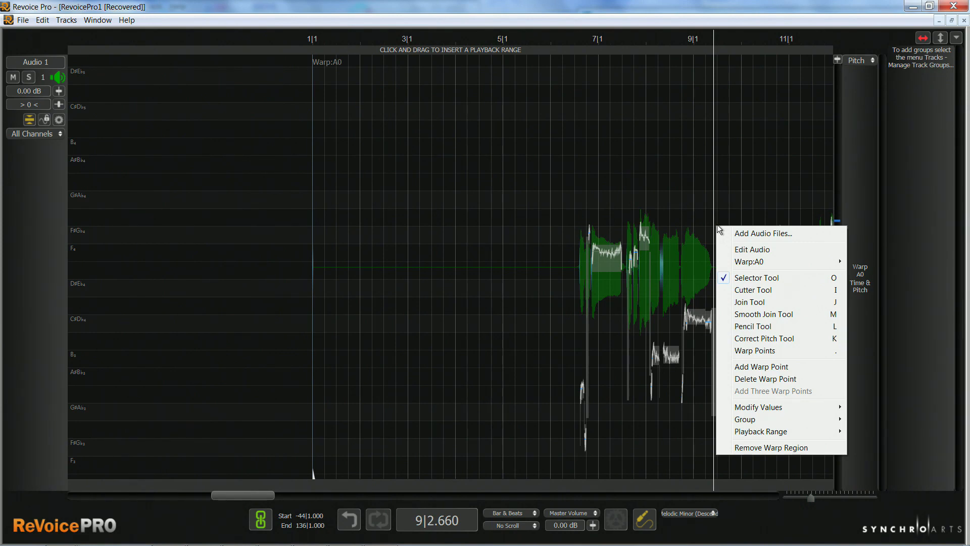
click(745, 365)
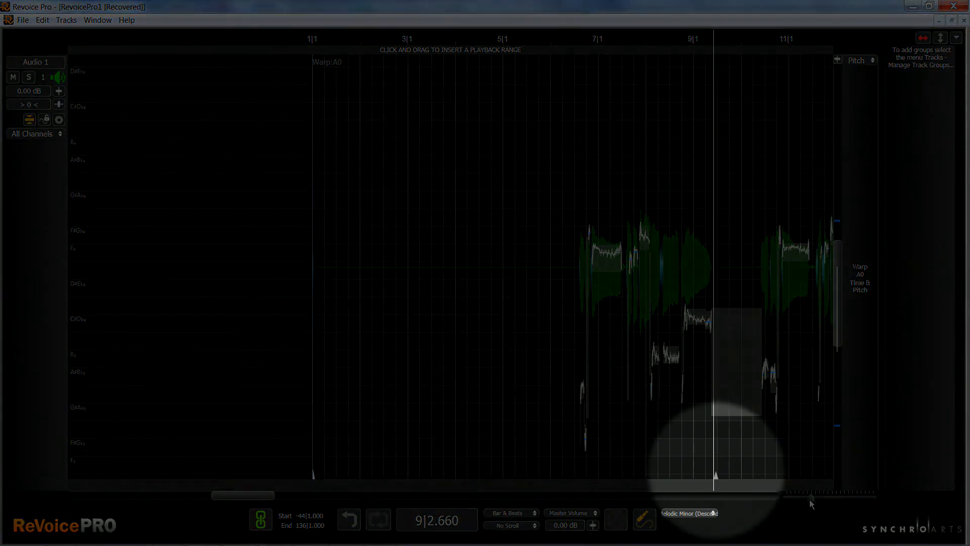
drag(811, 497, 819, 499)
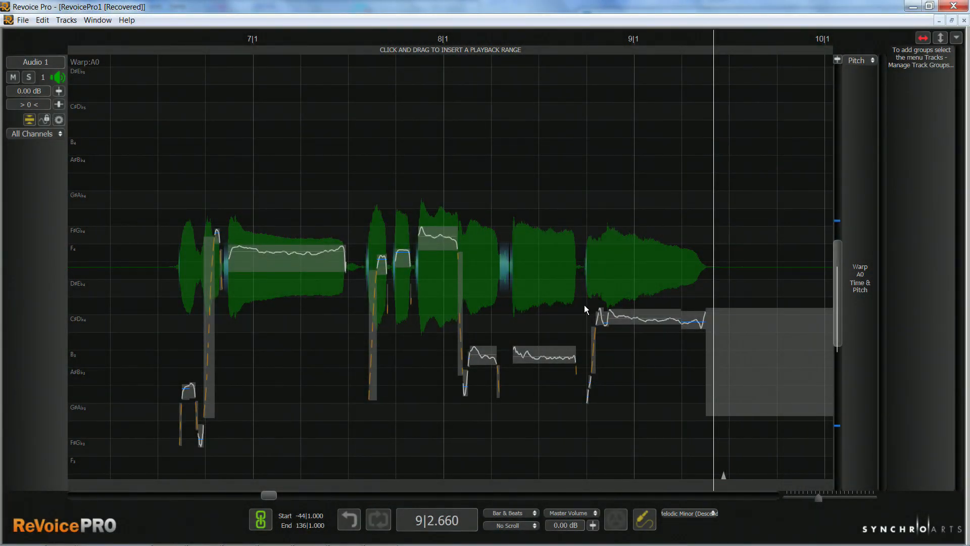
right_click(584, 305)
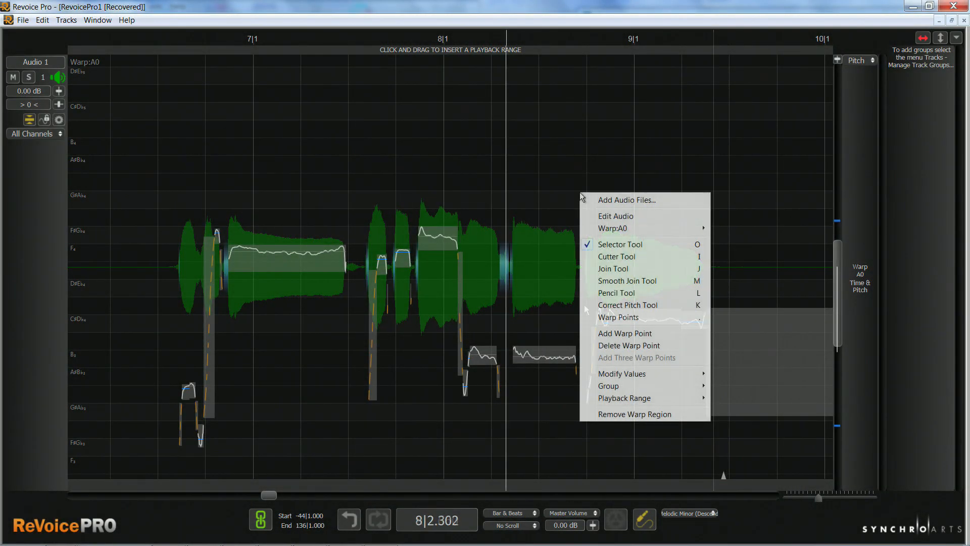
click(612, 317)
click(579, 217)
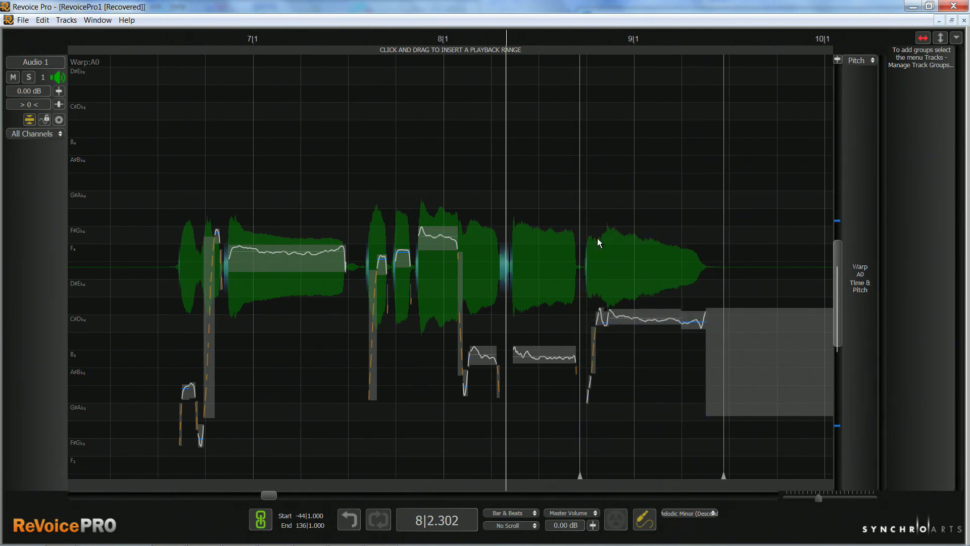
click(504, 205)
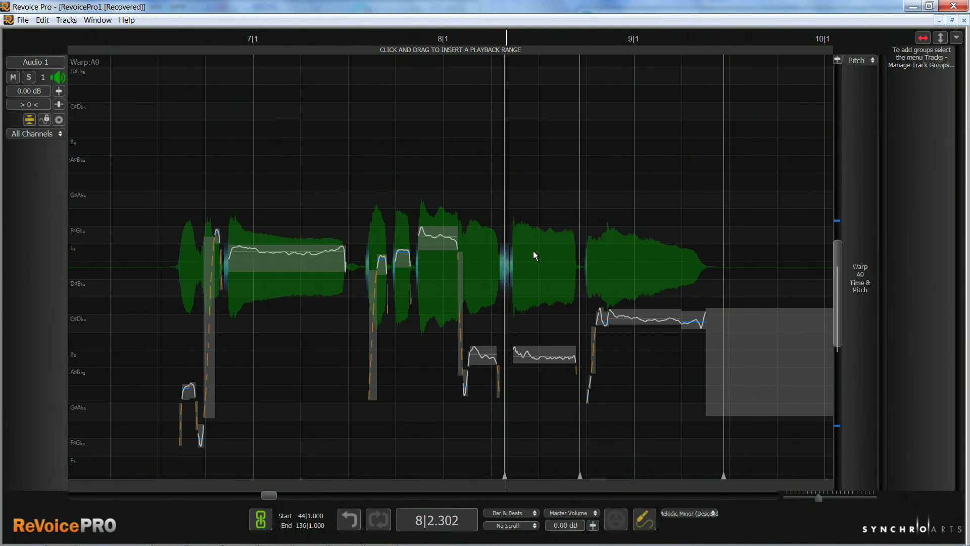
Play the phrase, move the middle warp point before bar 9 later in time, play again, and shift it most of the way back.
key(space)
key(space)
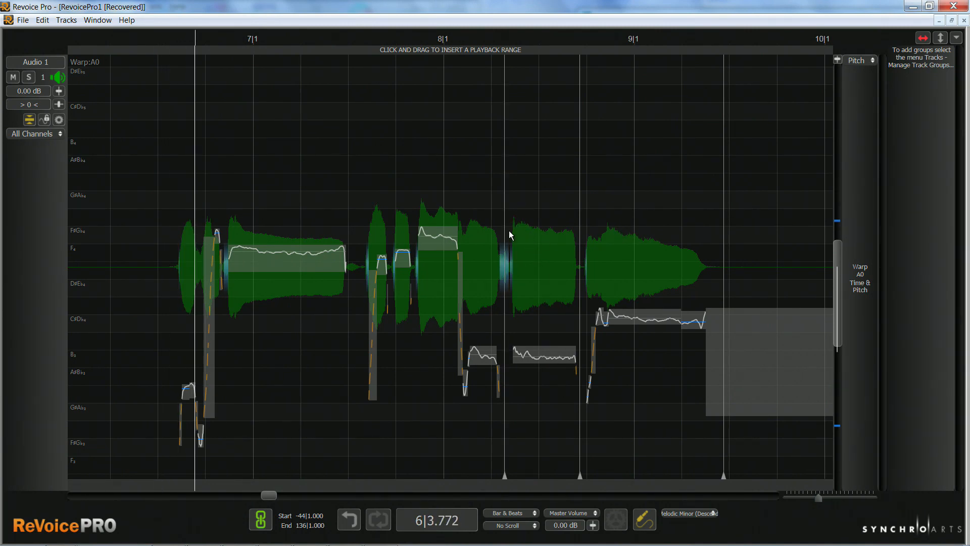
click(499, 190)
key(space)
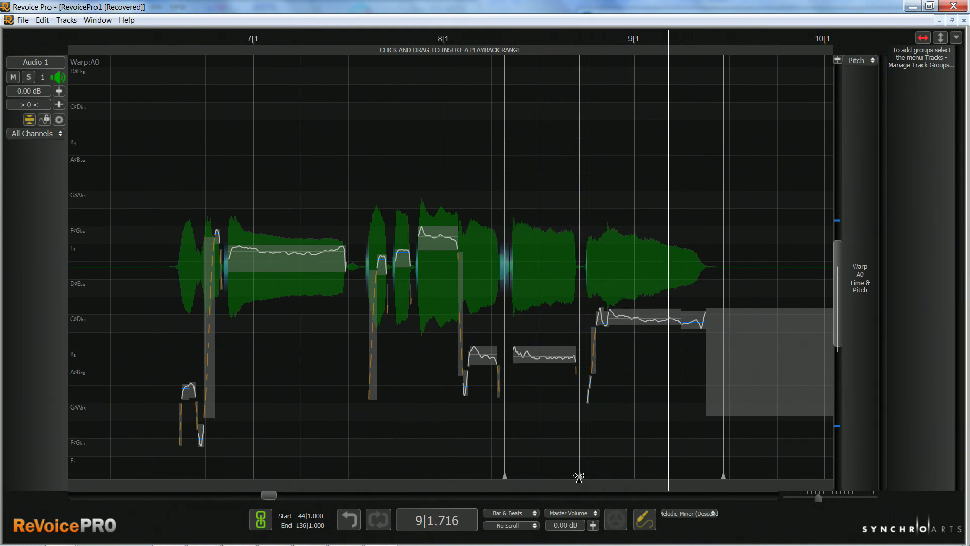
drag(579, 477, 602, 480)
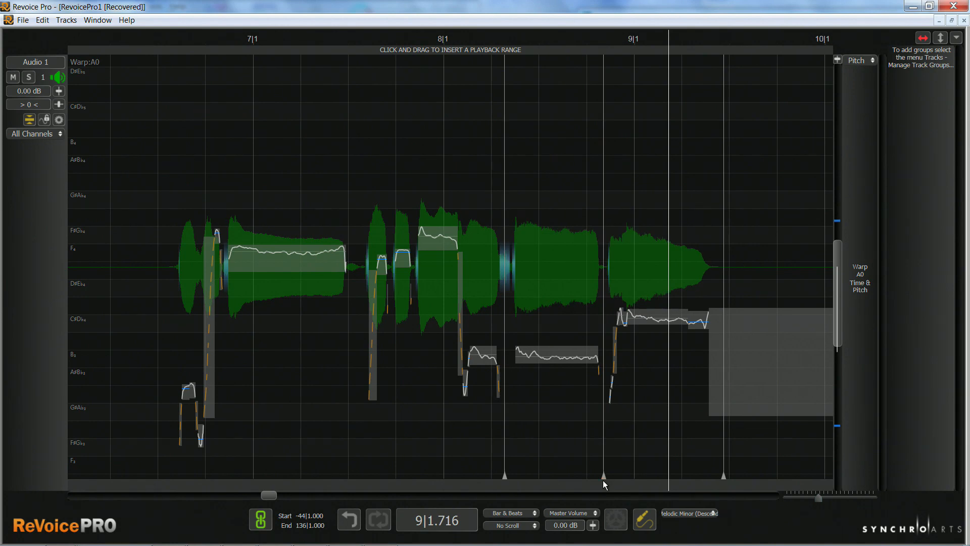
key(space)
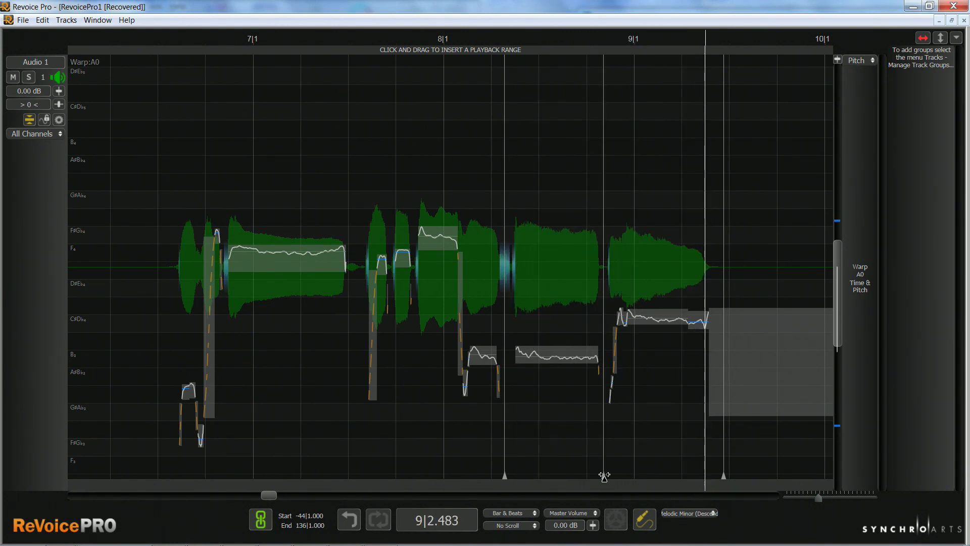
drag(605, 477, 584, 475)
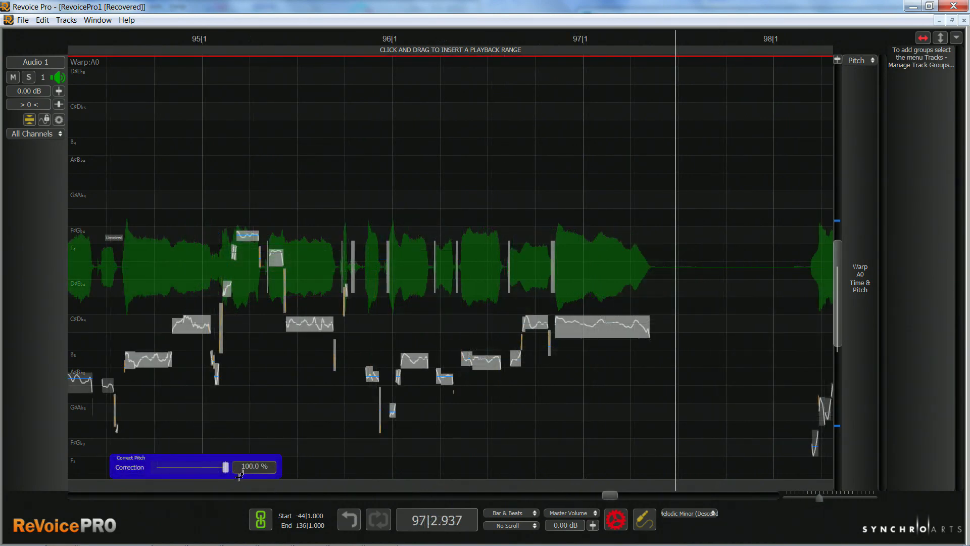
Adjust the Correct Pitch amount for the phrase in bars 95 to 97 and reset the values of the notes around bar 95.
drag(223, 467, 261, 455)
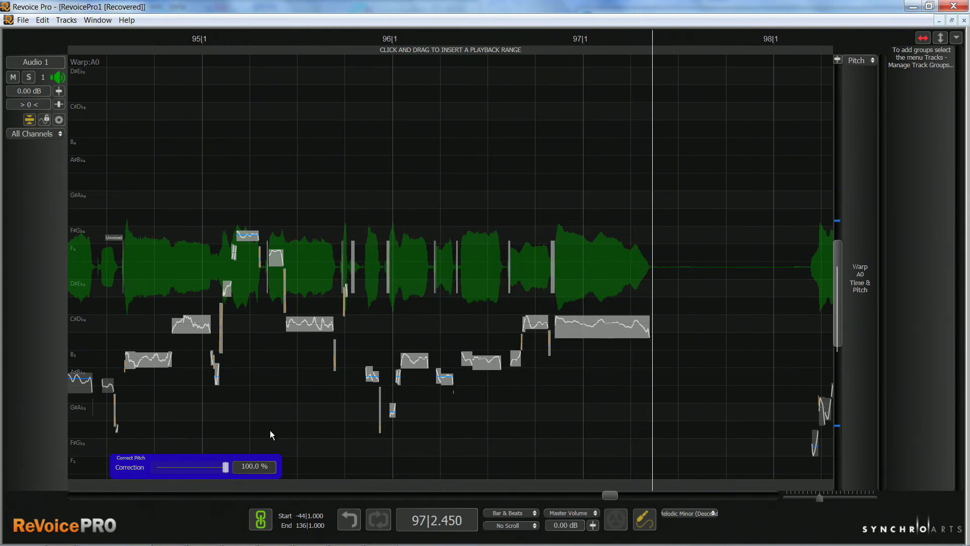
drag(116, 185, 278, 422)
right_click(210, 310)
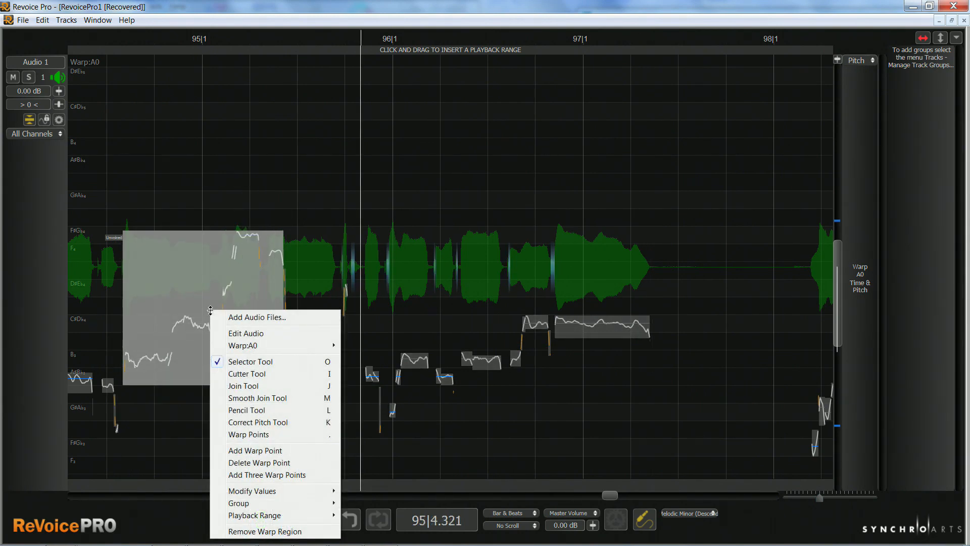
mouse_move(264, 491)
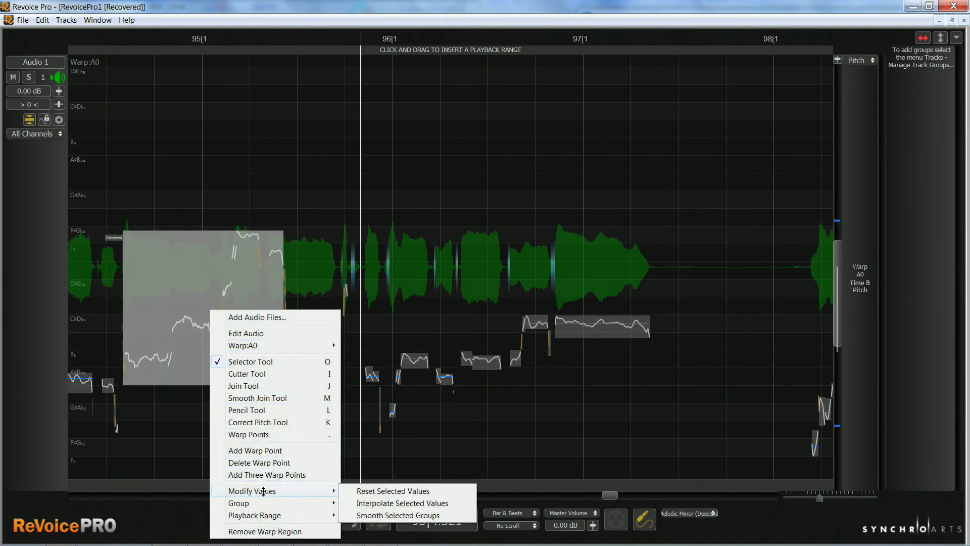
click(379, 490)
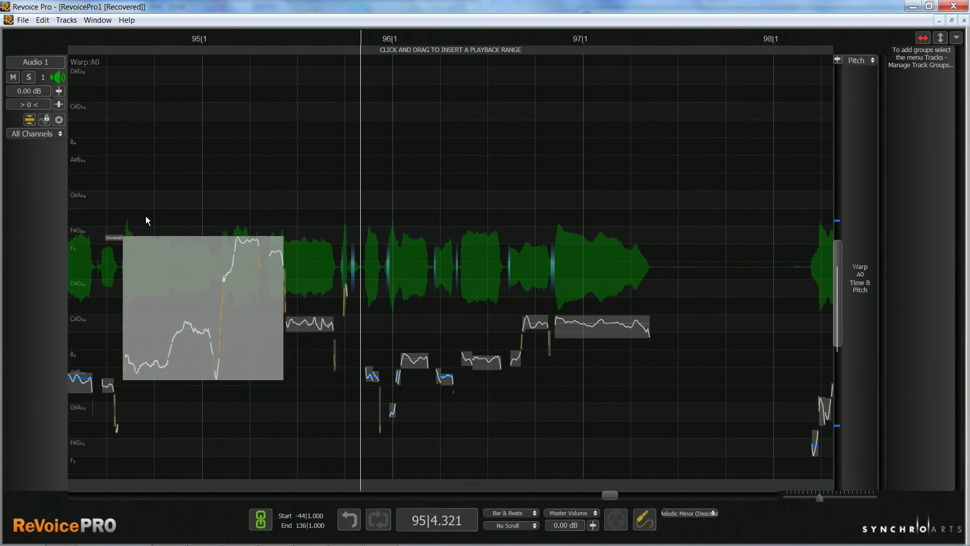
click(108, 194)
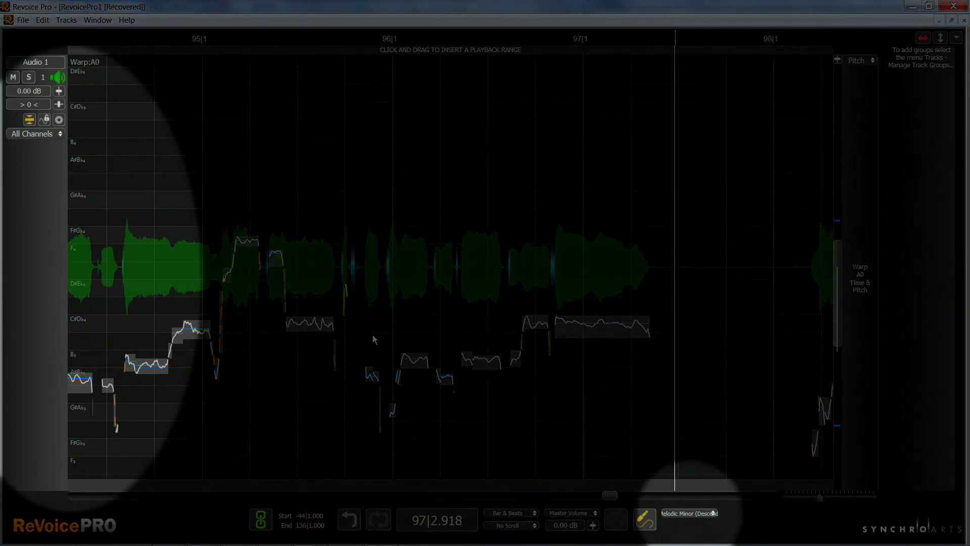
Apply the Correct Pitch Tool to the notes from just before bar 96 through bar 97 and lower the correction below 100 %.
right_click(398, 323)
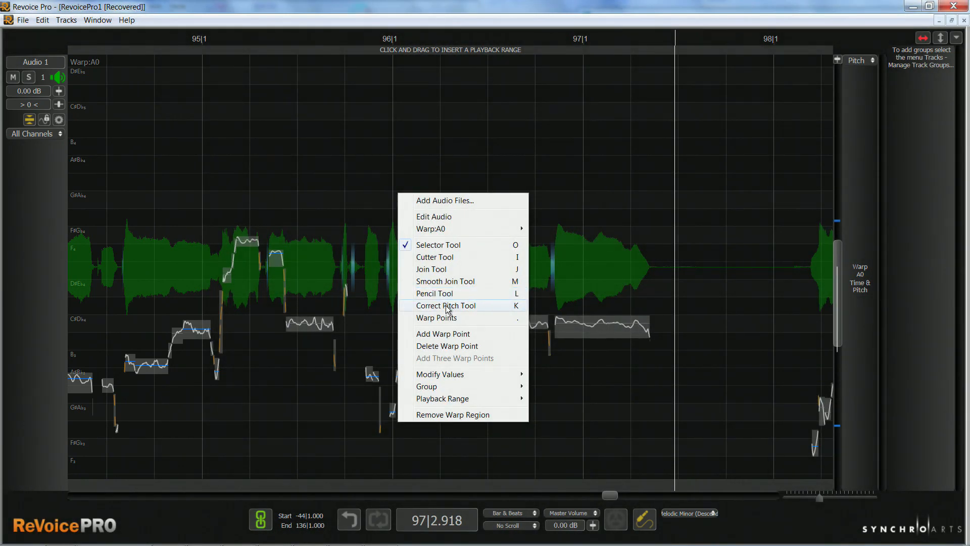
click(446, 306)
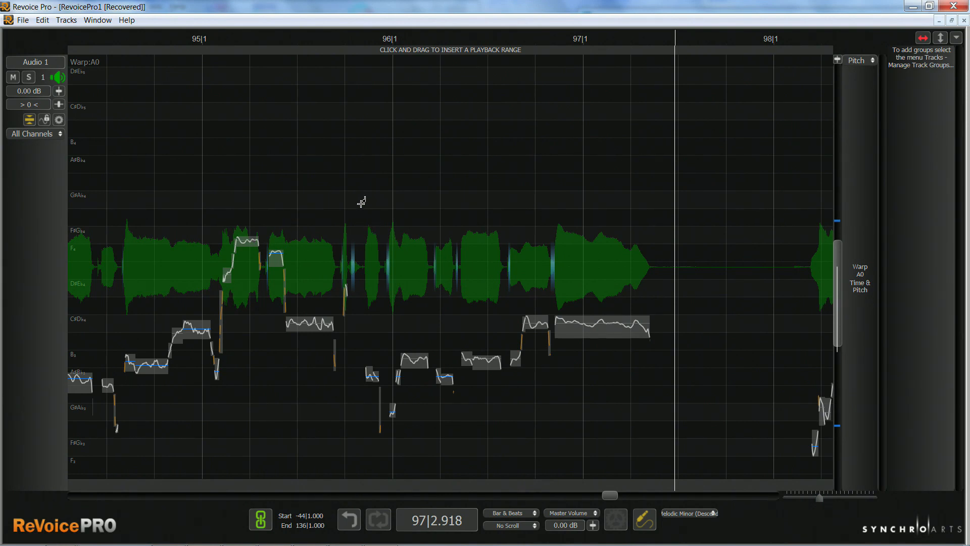
drag(361, 202, 614, 404)
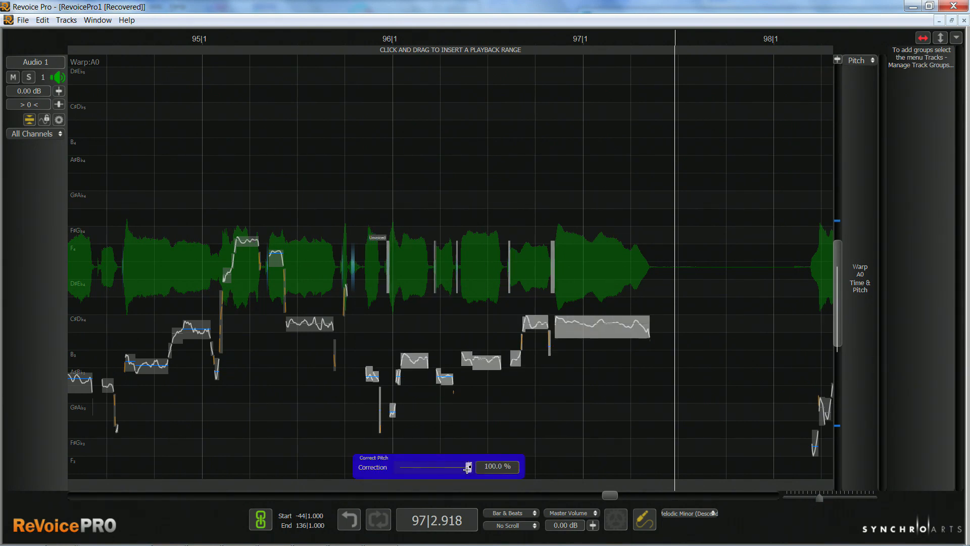
drag(467, 469, 408, 468)
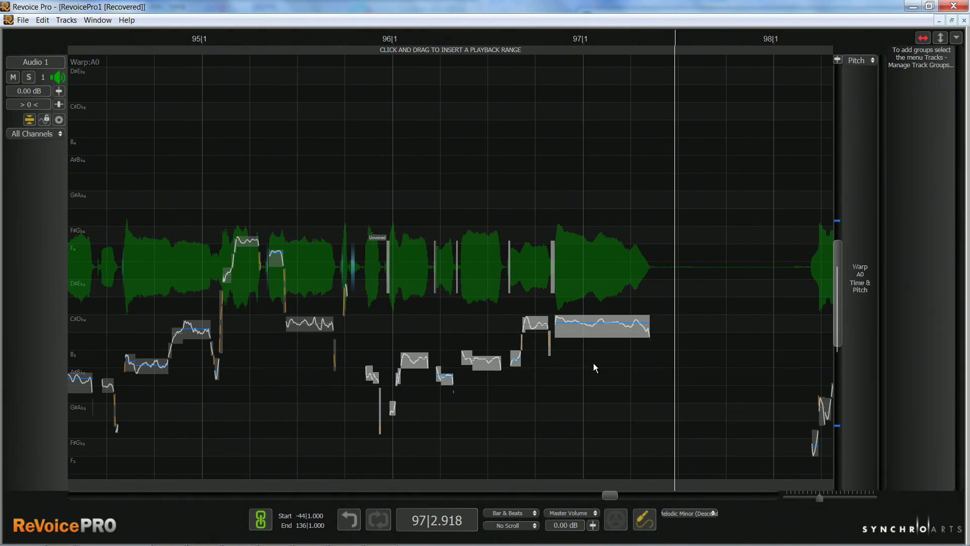
Smooth the transitions between the notes from bar 96 through bar 97 with the Smooth Join Tool.
right_click(577, 330)
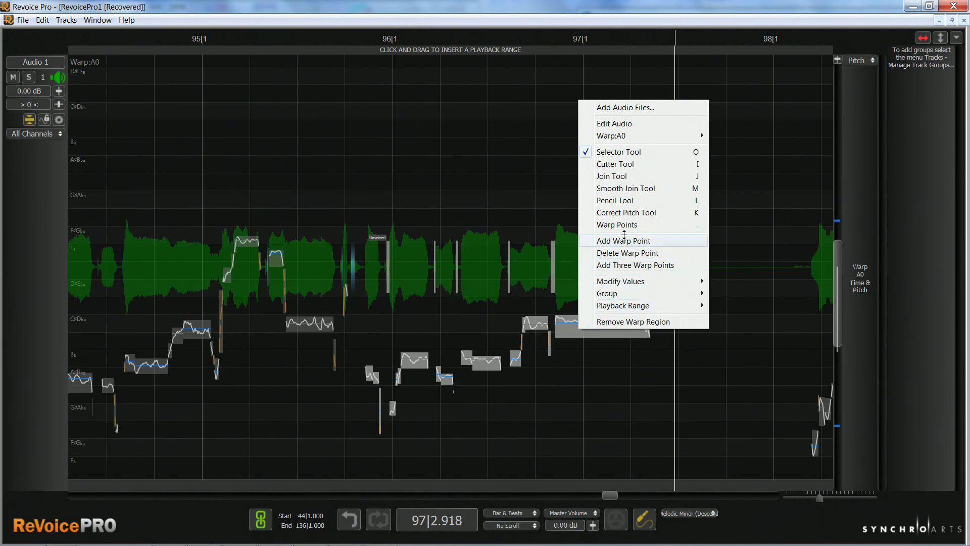
click(622, 188)
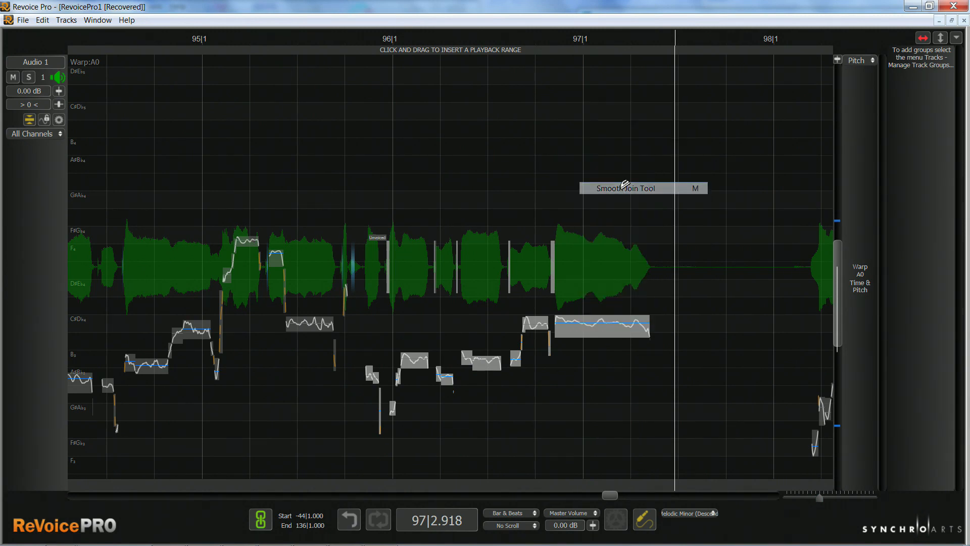
drag(374, 322, 620, 388)
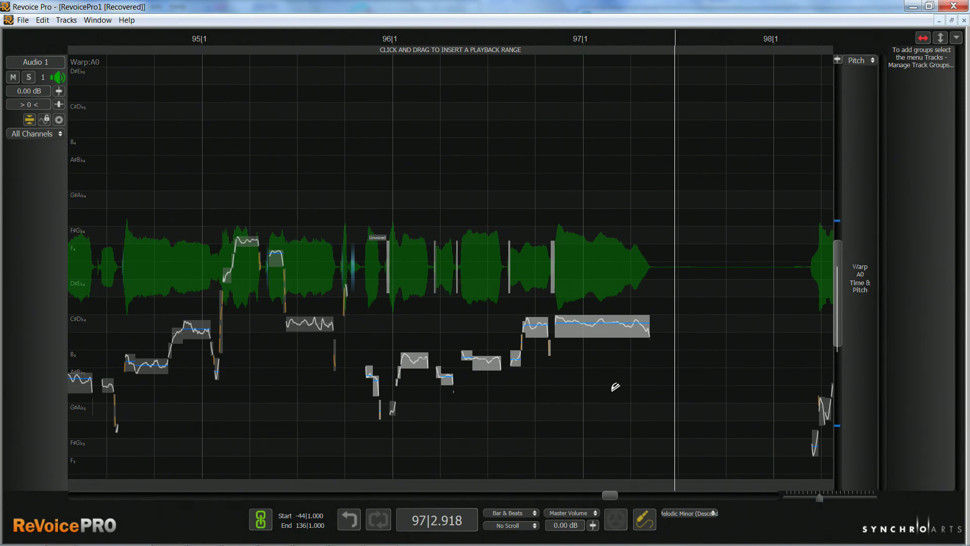